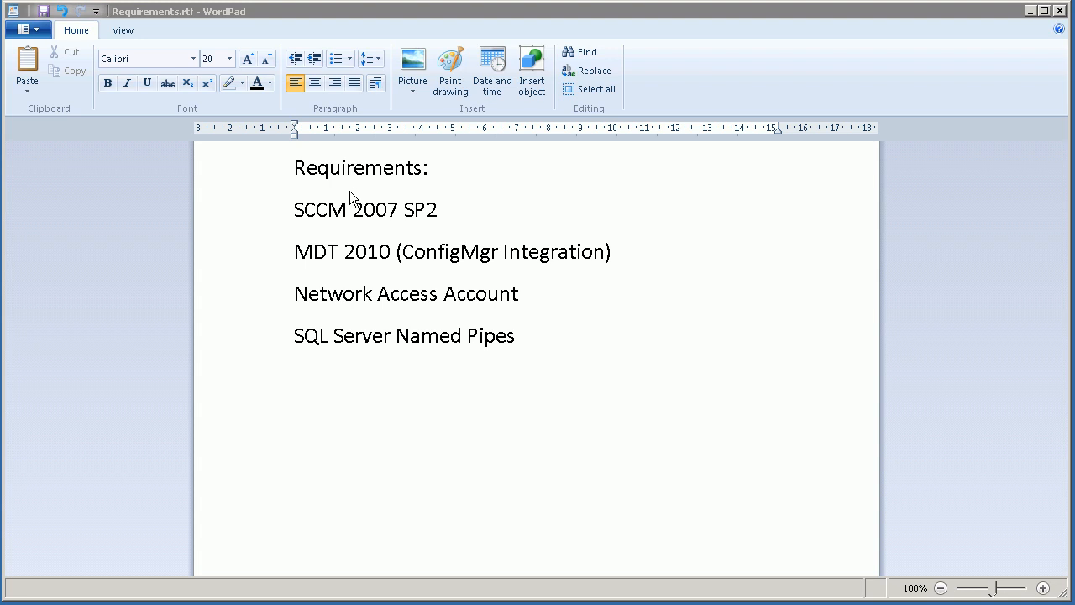
Step: Review each listed requirement in turn: SCCM 2007 SP2, MDT 2010 ConfigMgr Integration, Network Access Account and SQL Server Named Pipes
left_click(441, 220)
left_click(287, 218)
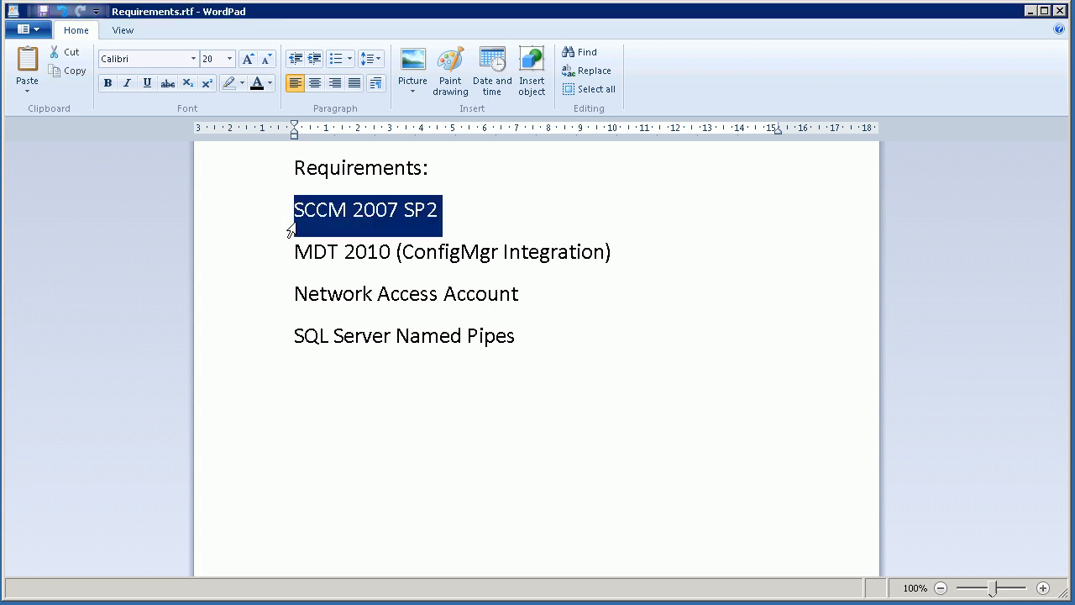
left_click(289, 257)
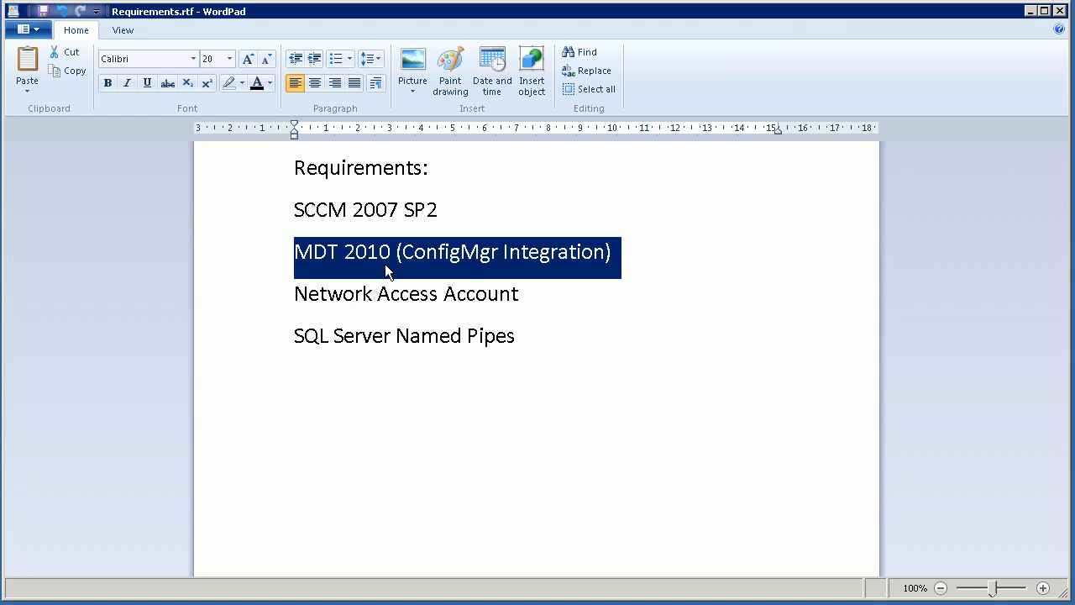
left_click(343, 293)
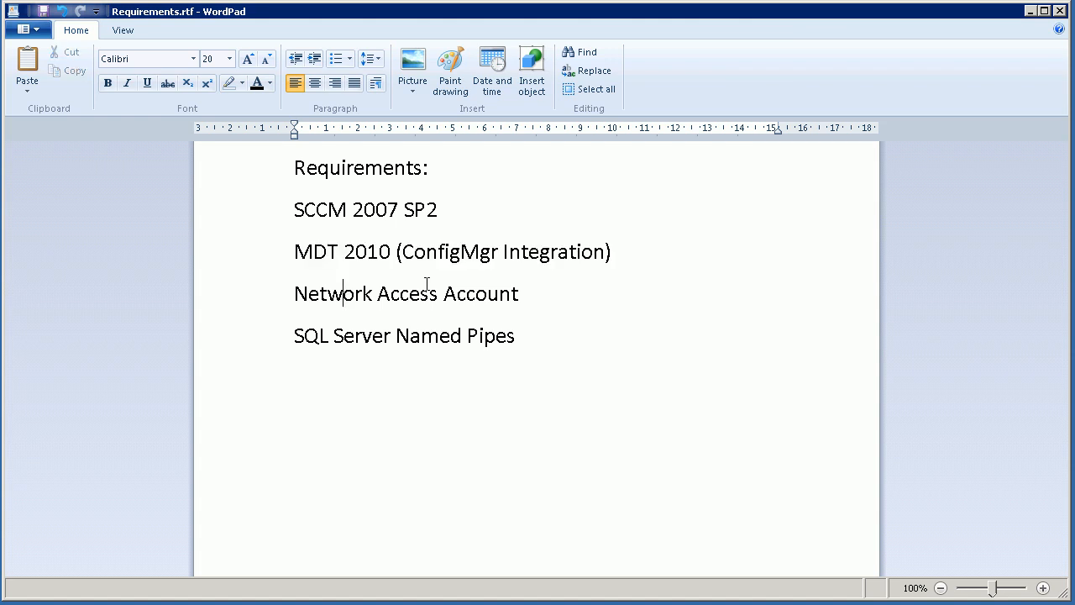
left_click(295, 293)
left_click(295, 336)
Step: Launch the dx_setup.msi installer from the C:\Temp\DXM-1.1.180.2607 folder
key("super")
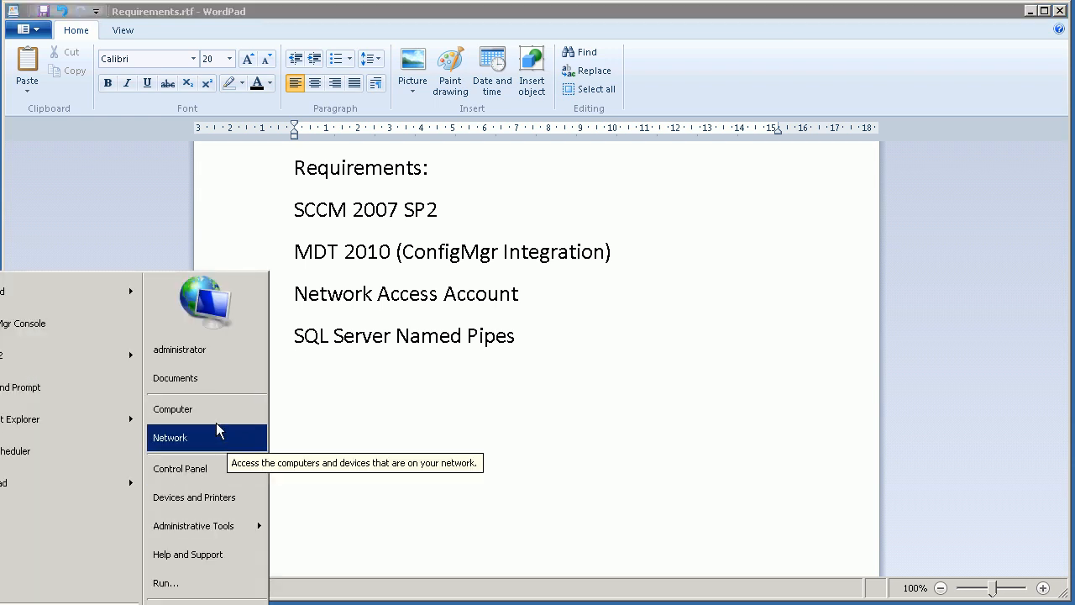
left_click(211, 415)
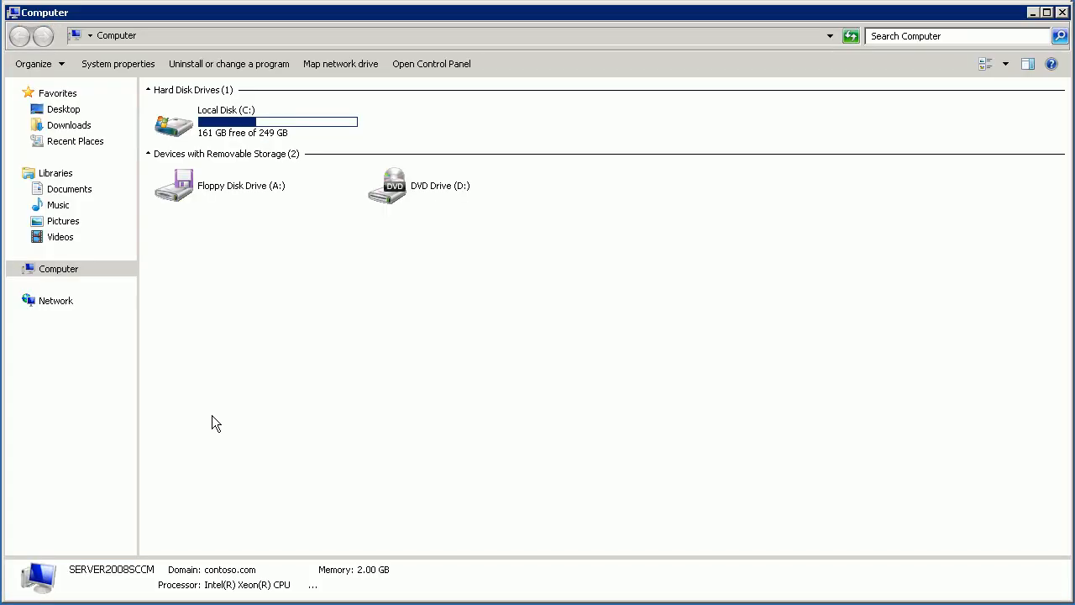
double_click(214, 125)
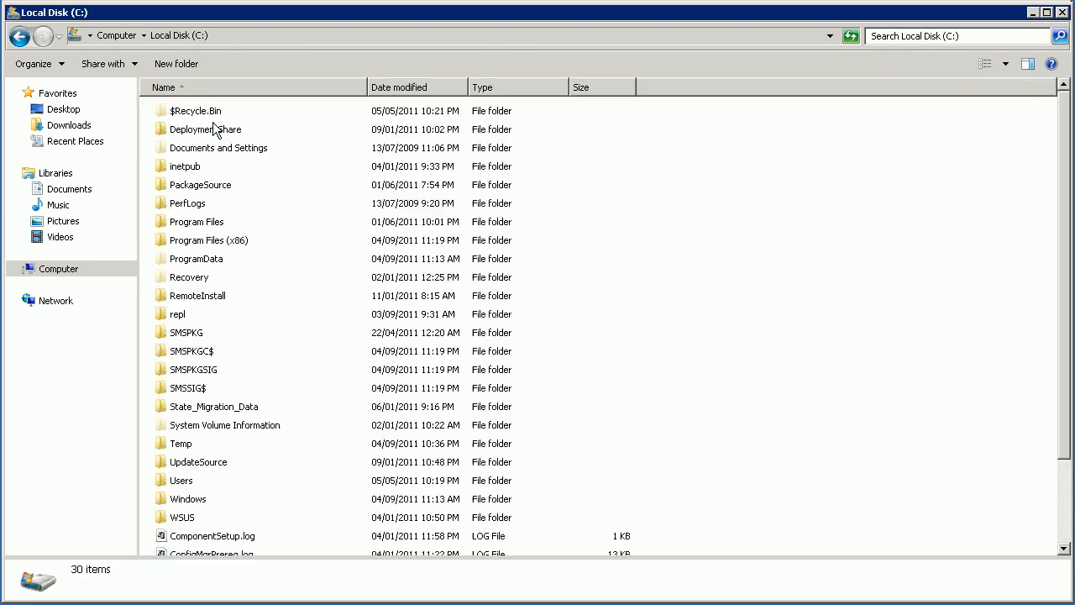
double_click(168, 442)
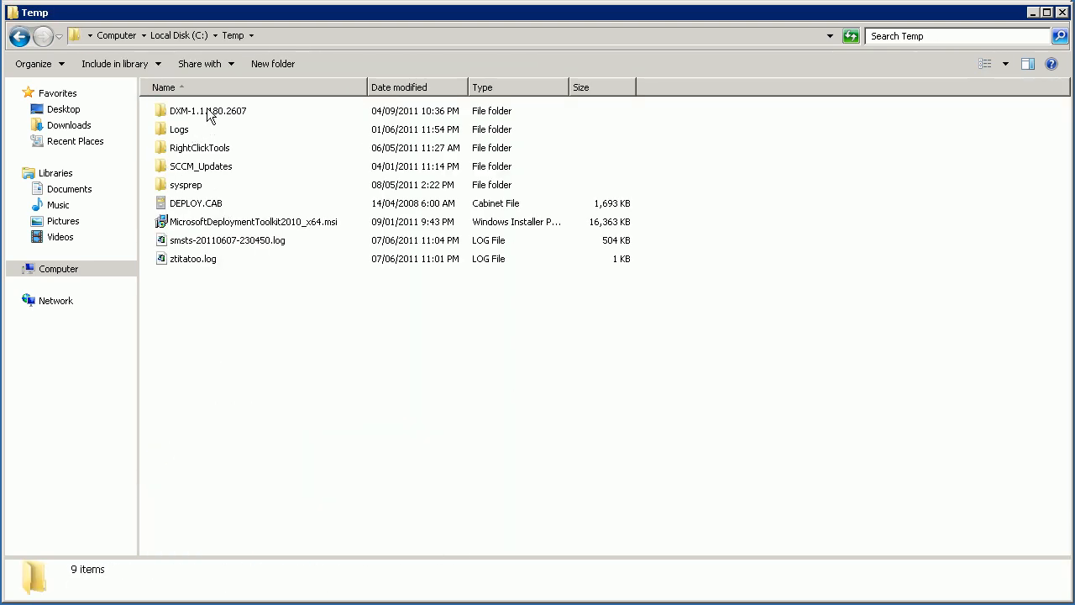
double_click(210, 112)
double_click(164, 112)
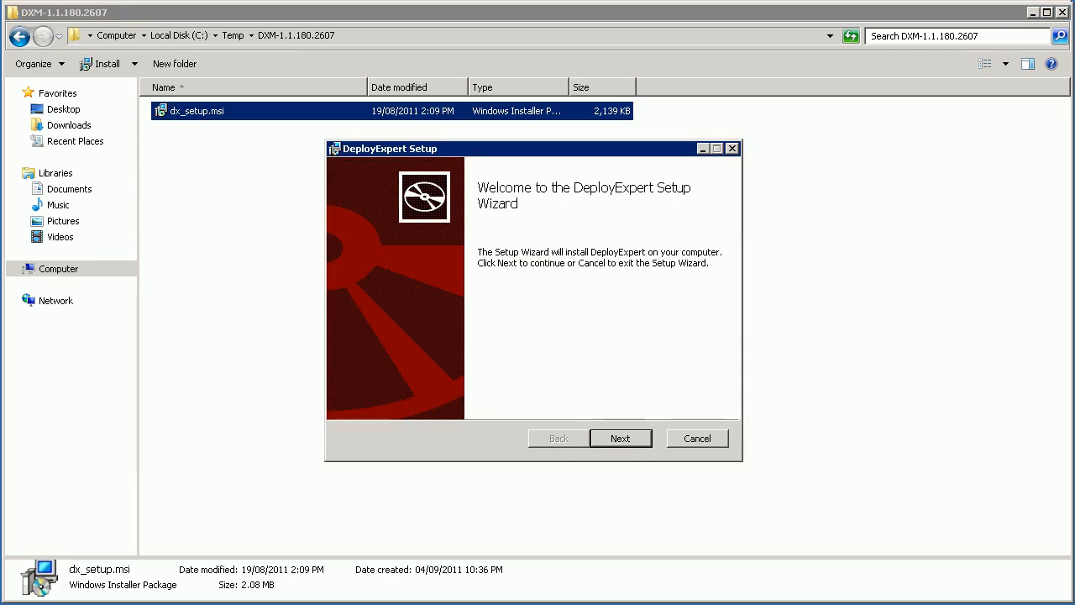
Step: Install DeployExpert to the default folder, accepting the license agreement, and finish the setup wizard
left_click(619, 436)
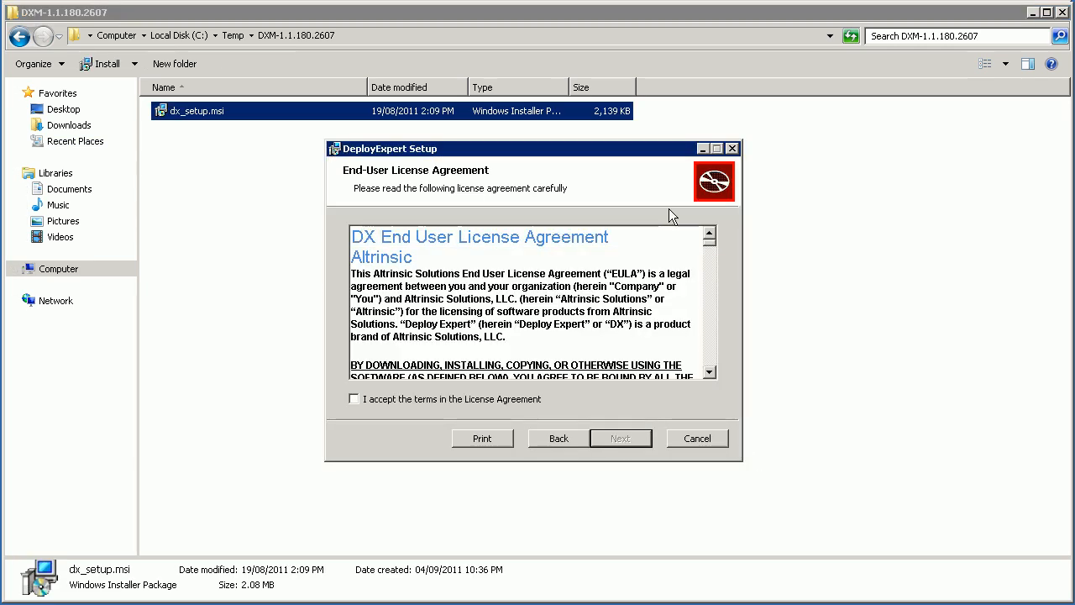
left_click(406, 403)
left_click(620, 438)
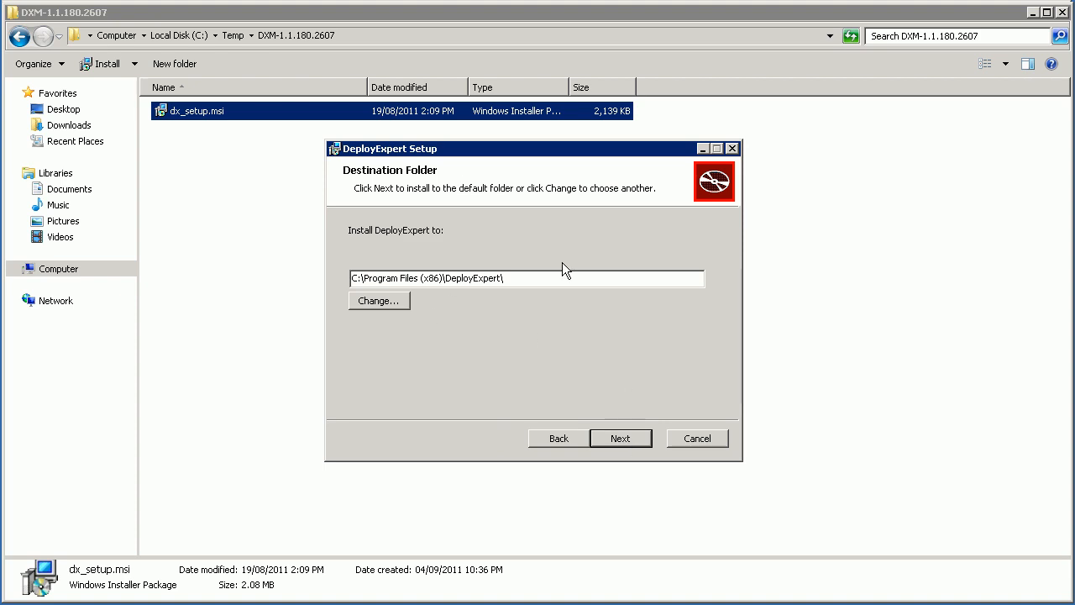
left_click(623, 435)
left_click(623, 435)
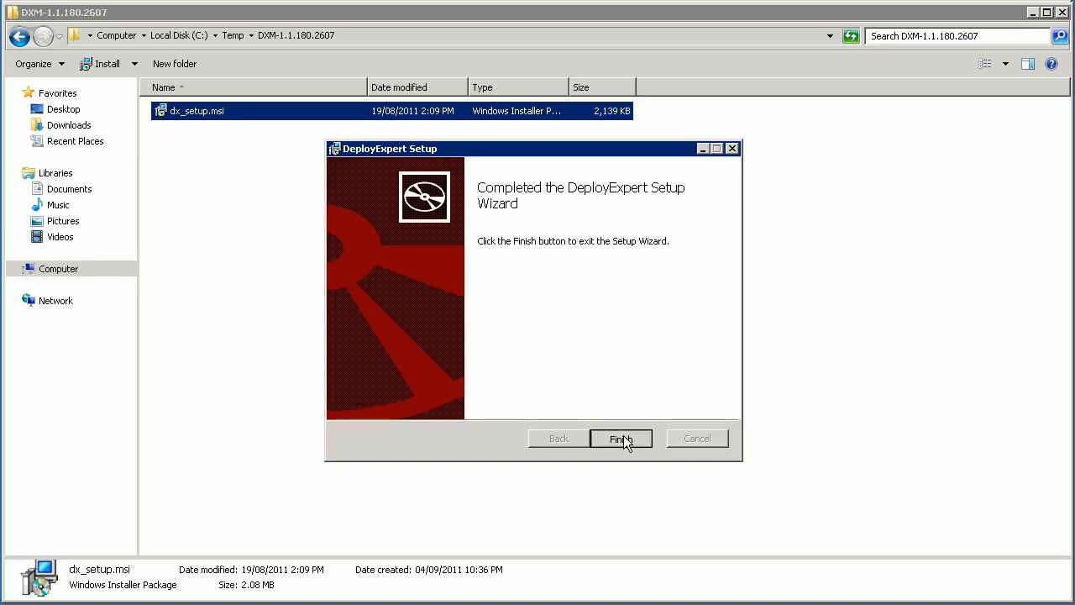
left_click(623, 437)
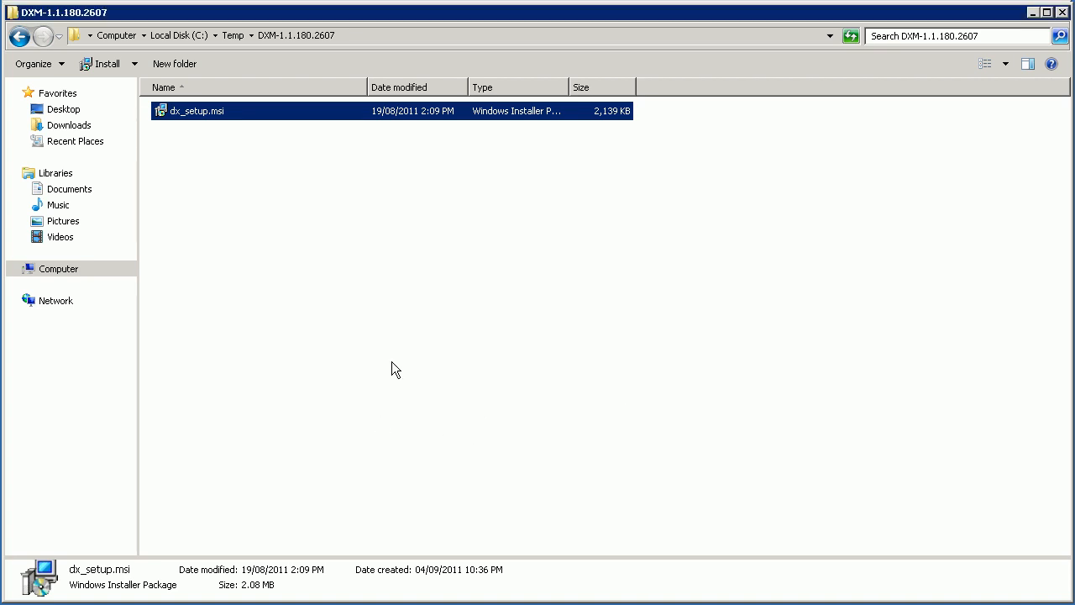
Step: Run DXMOFUPDATE.exe as administrator from the C:\Program Files (x86)\DeployExpert\Bin folder
left_click(176, 34)
double_click(220, 240)
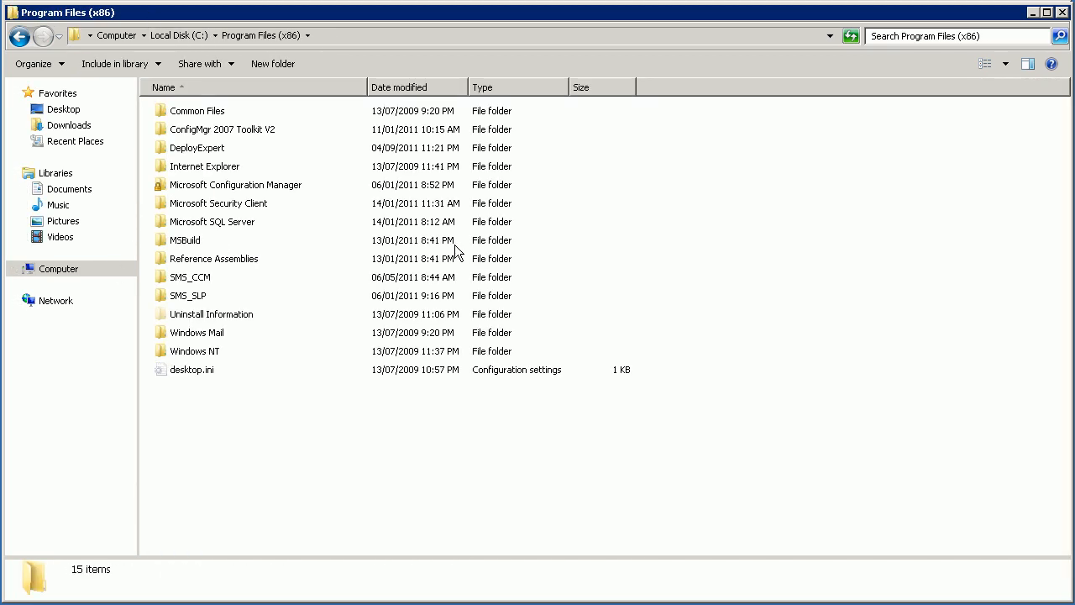
double_click(180, 148)
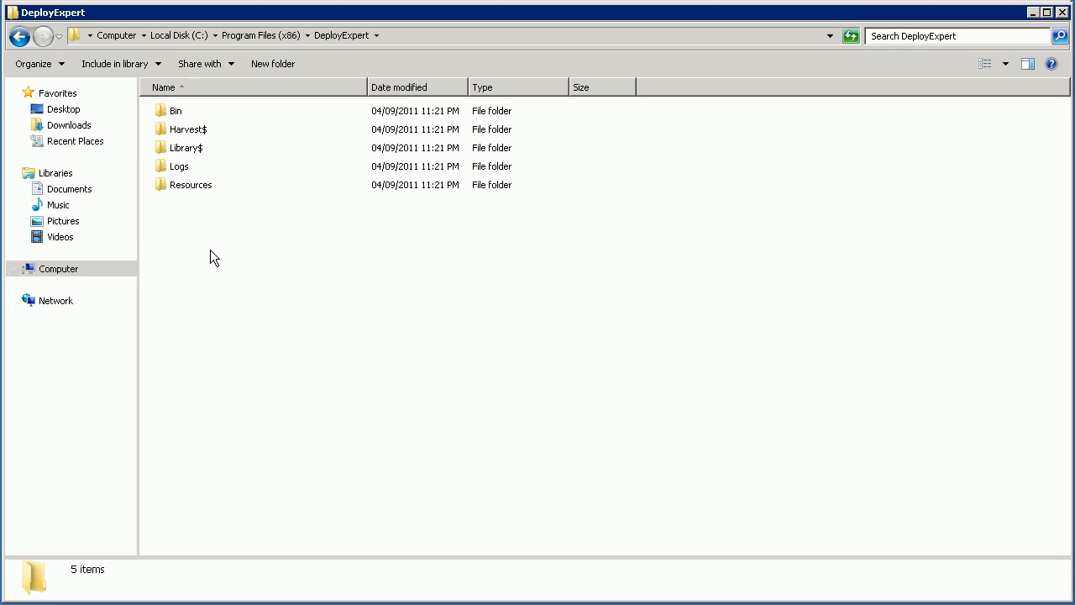
double_click(175, 111)
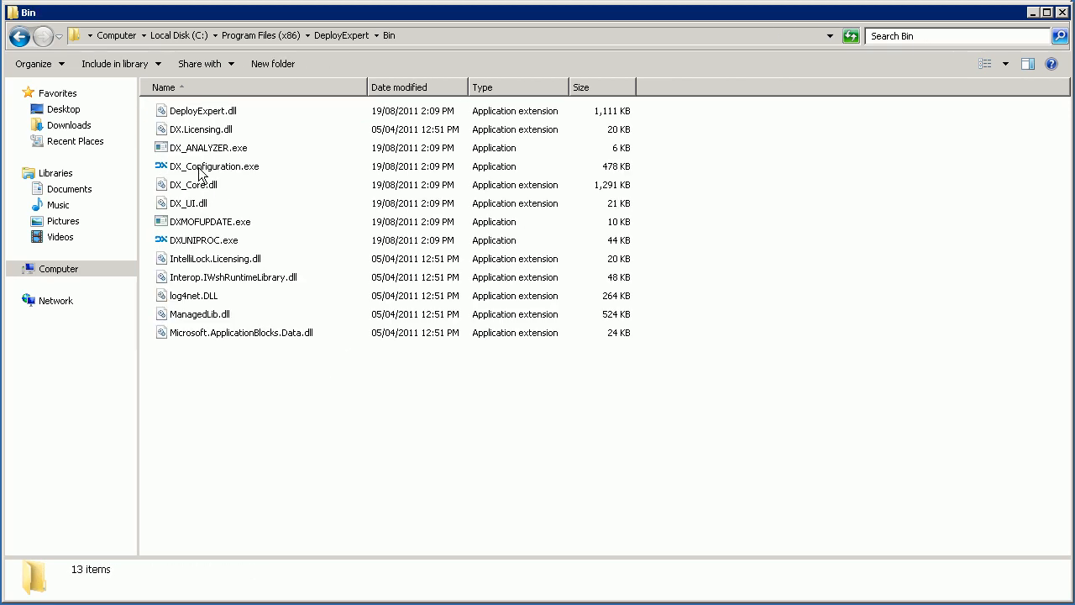
left_click(200, 168)
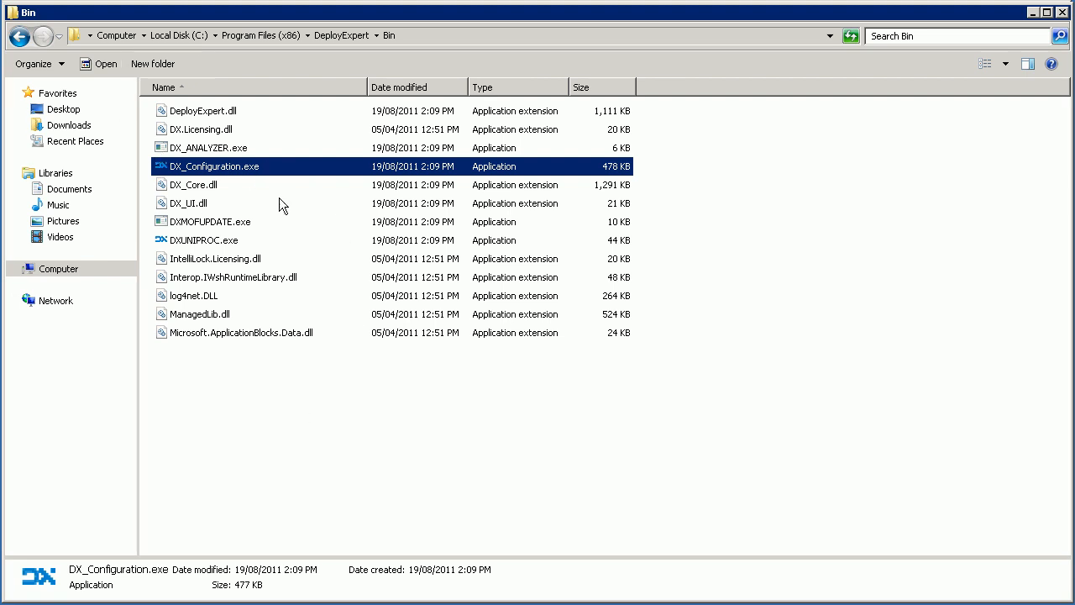
left_click(200, 228)
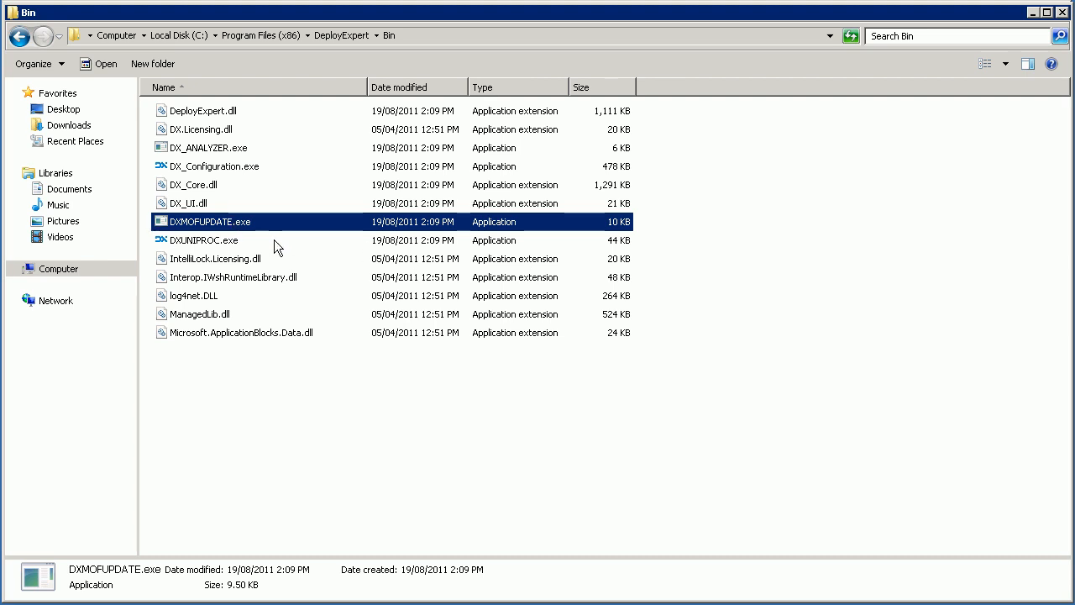
right_click(240, 222)
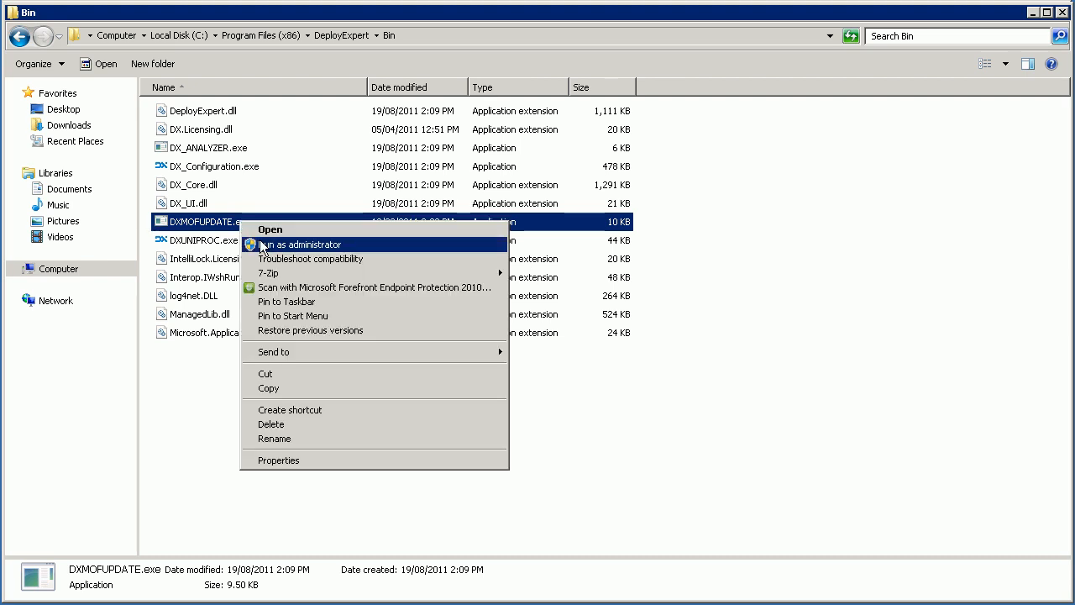
left_click(261, 244)
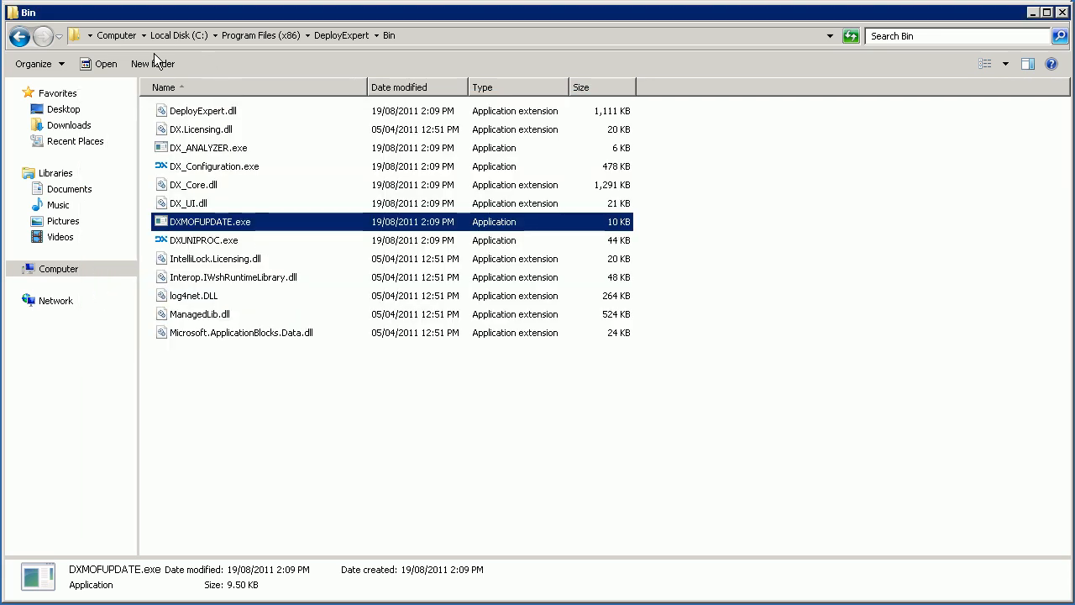
Step: Open the inboxes\clifiles.src\hinv folder inside Microsoft Configuration Manager under C:\Program Files (x86)
left_click(177, 36)
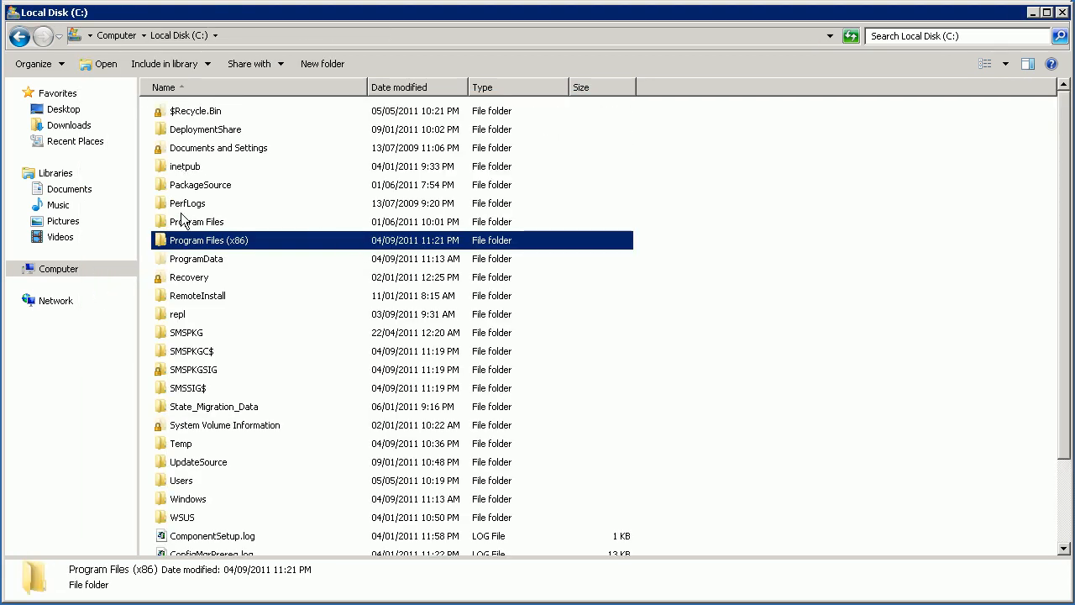
double_click(188, 243)
left_click(206, 186)
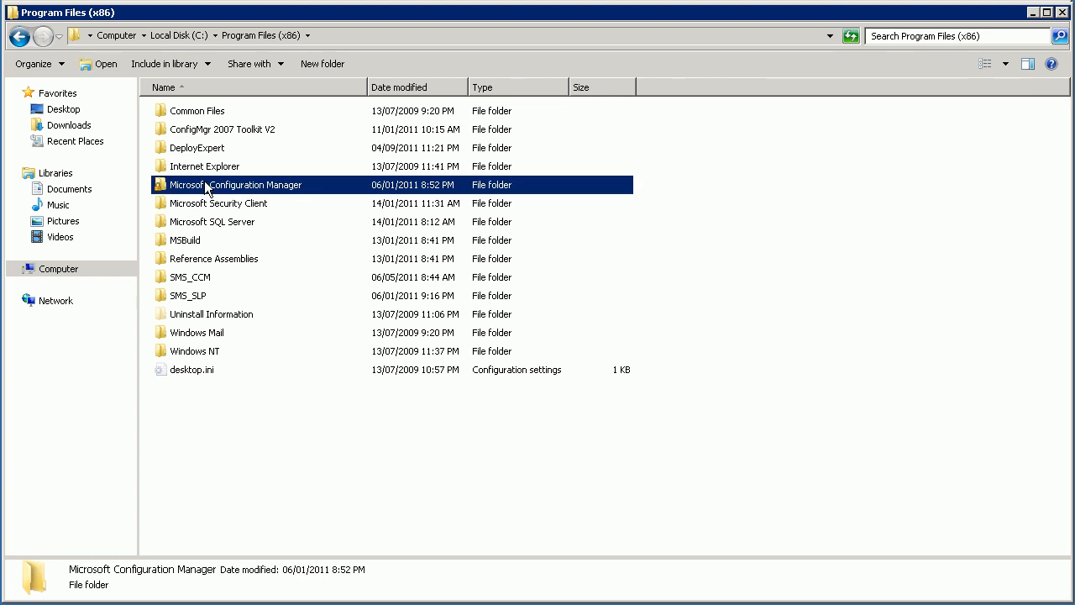
double_click(206, 187)
double_click(173, 241)
double_click(180, 258)
double_click(172, 110)
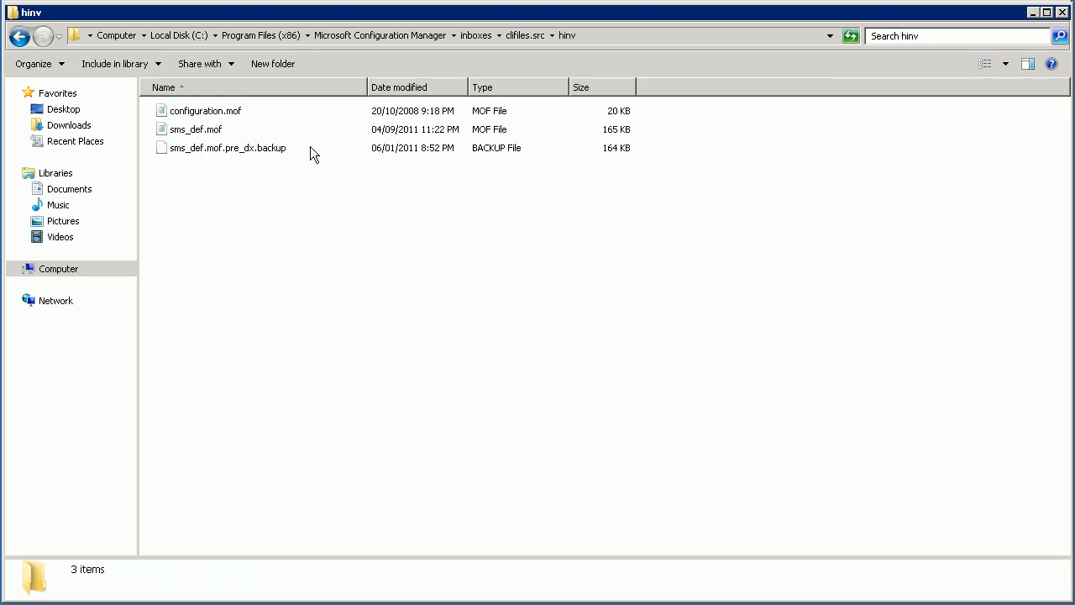
Step: Open sms_def.mof, examine the DX_PnPSignedDriver report class at the end of the file, and close it
right_click(195, 134)
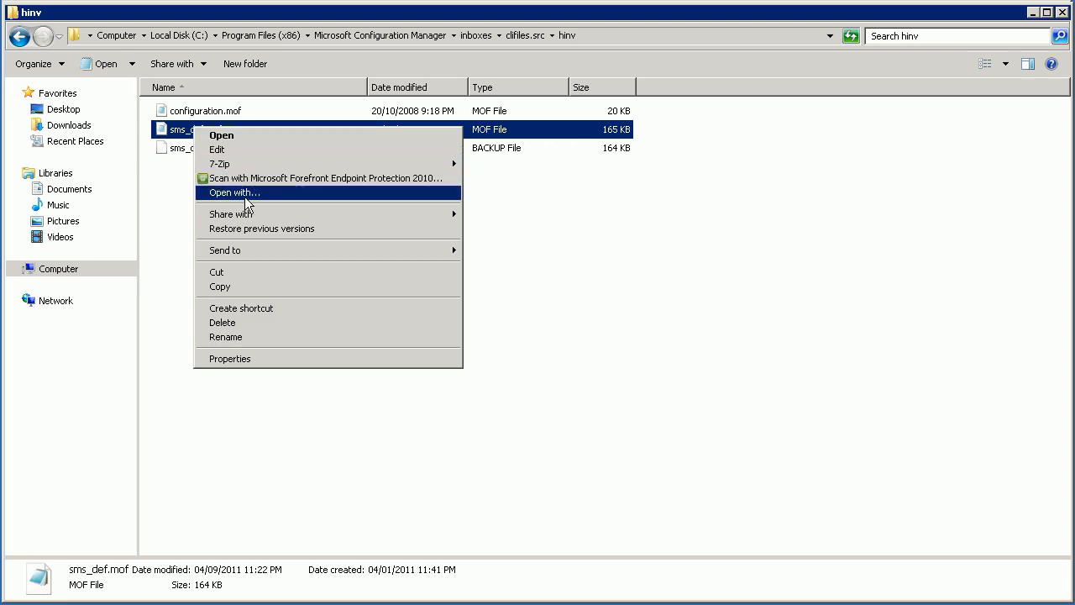
left_click(220, 135)
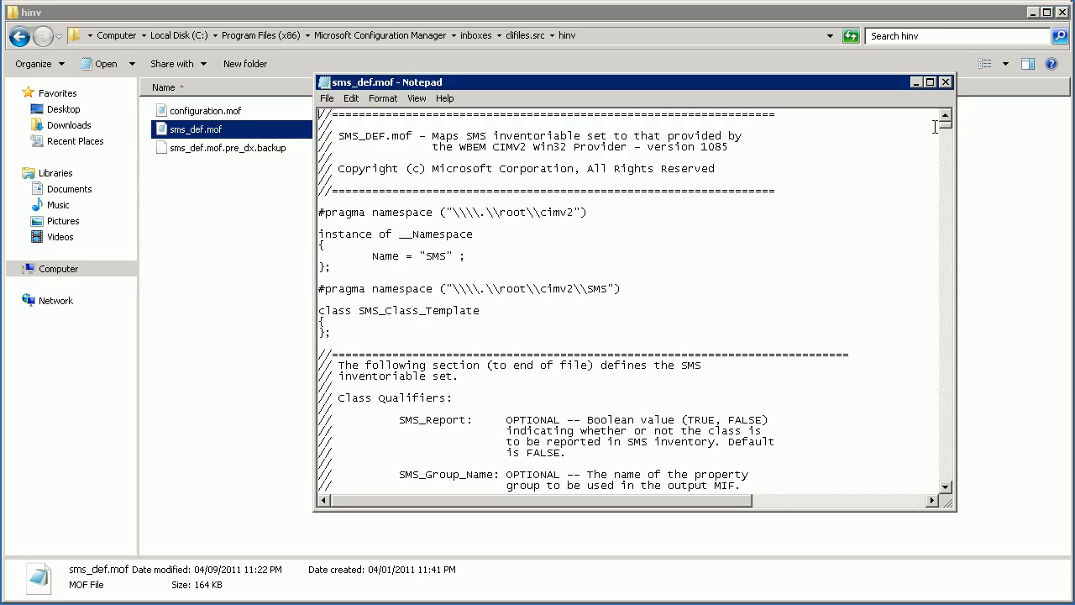
left_click_drag(945, 125, 945, 494)
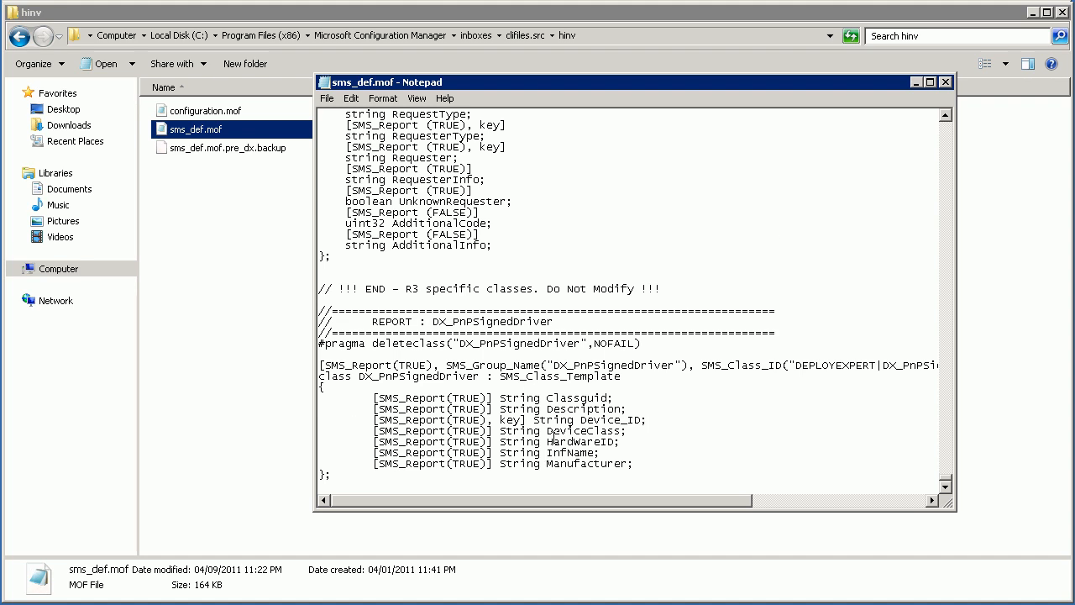
left_click(946, 83)
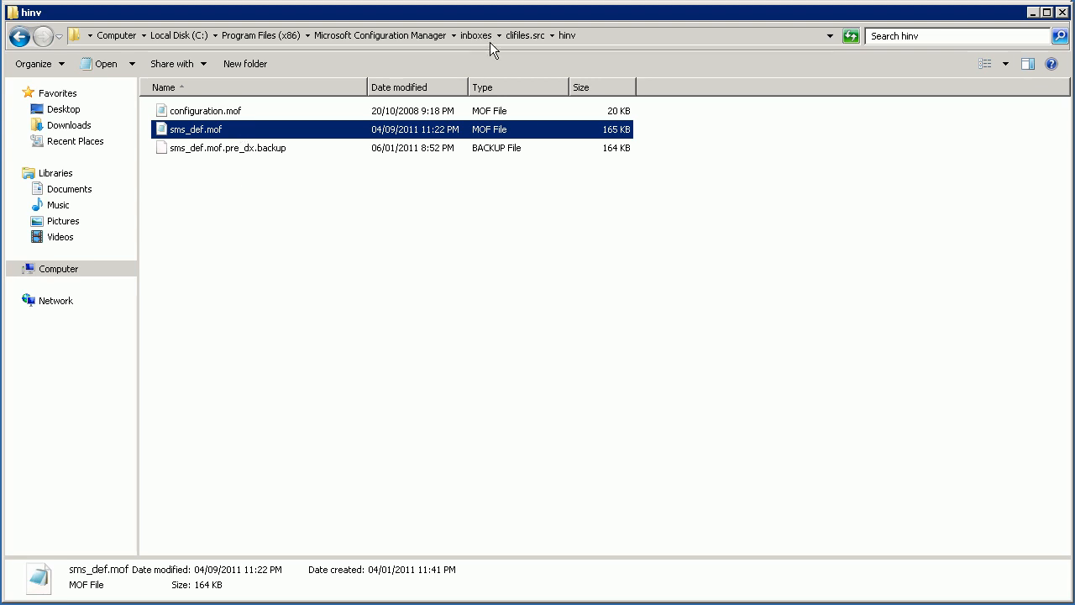
Step: Run DX_Configuration.exe as administrator from the DeployExpert\Bin folder in Program Files (x86)
left_click(271, 36)
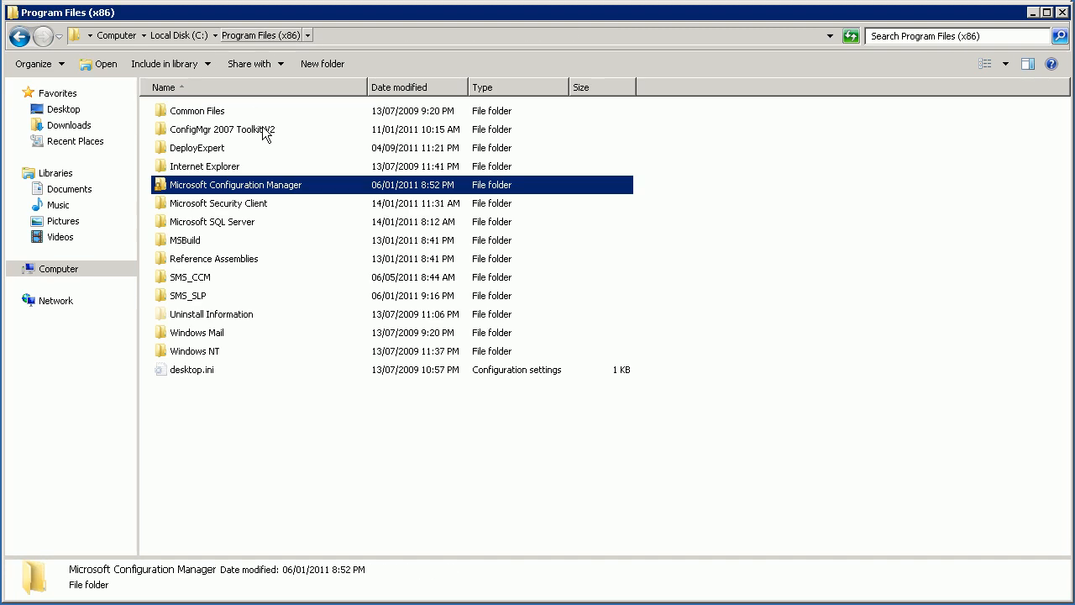
double_click(194, 153)
double_click(174, 112)
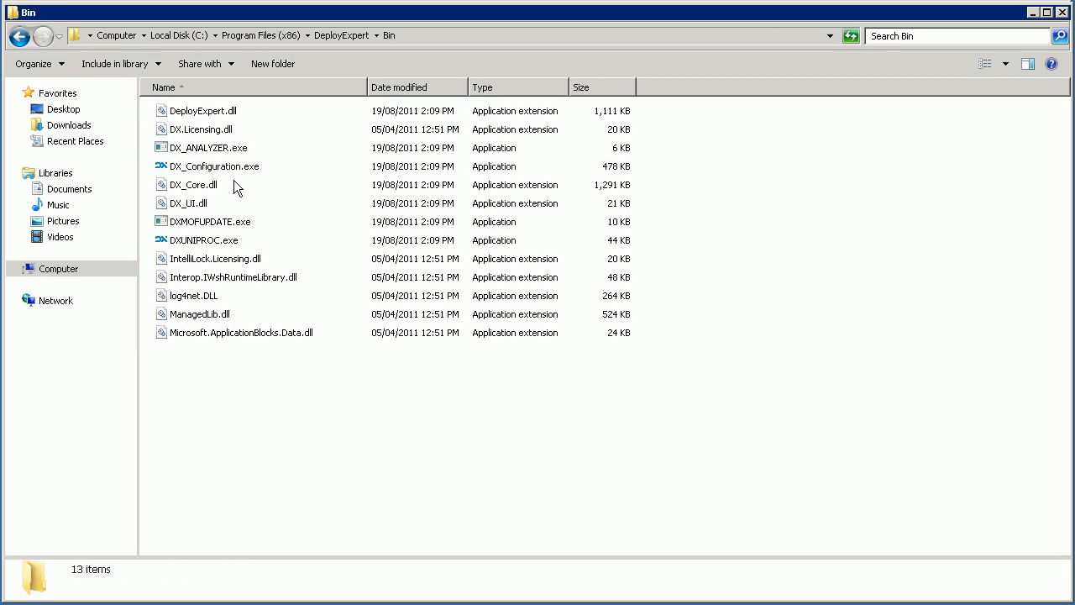
right_click(224, 166)
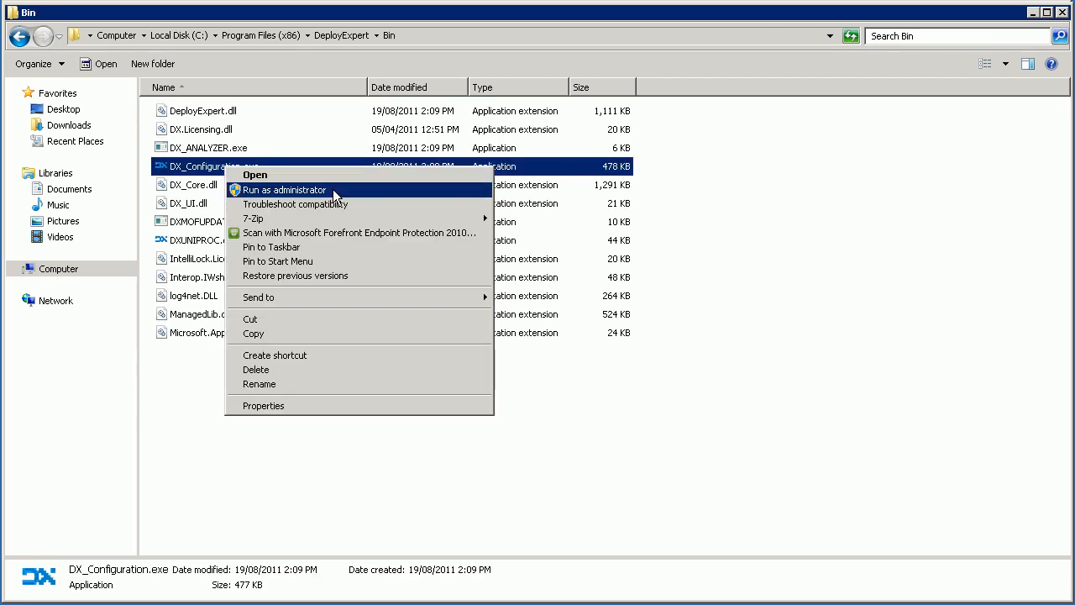
left_click(282, 191)
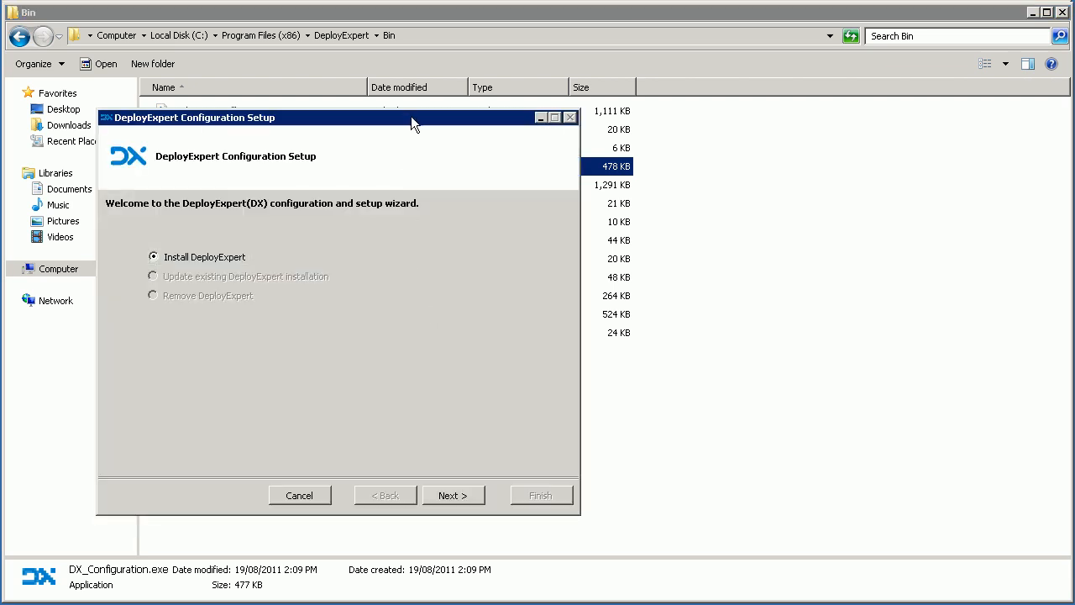
Step: Proceed with the Install DeployExpert option, using the shown ConfigMgr properties and DX_RED database name, through property validation and the prerequisite checks
left_click_drag(408, 118, 535, 123)
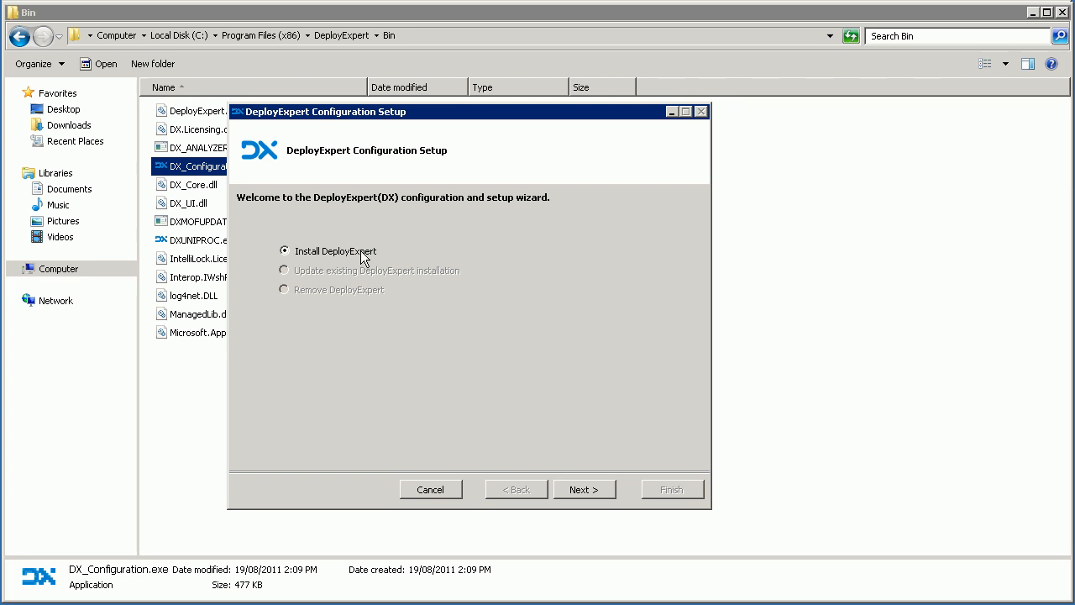
left_click(576, 492)
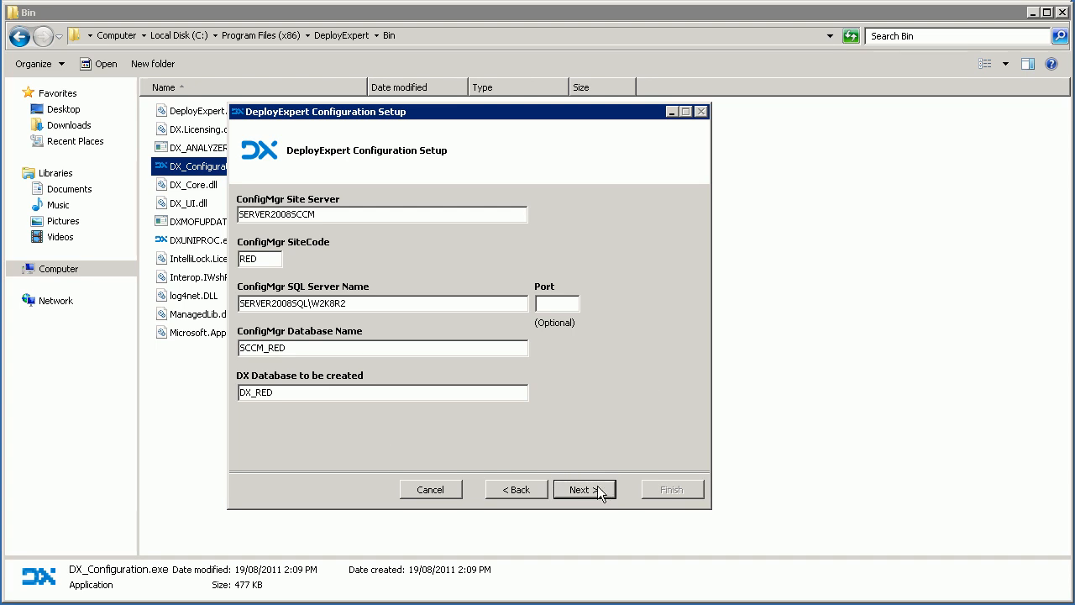
left_click(558, 487)
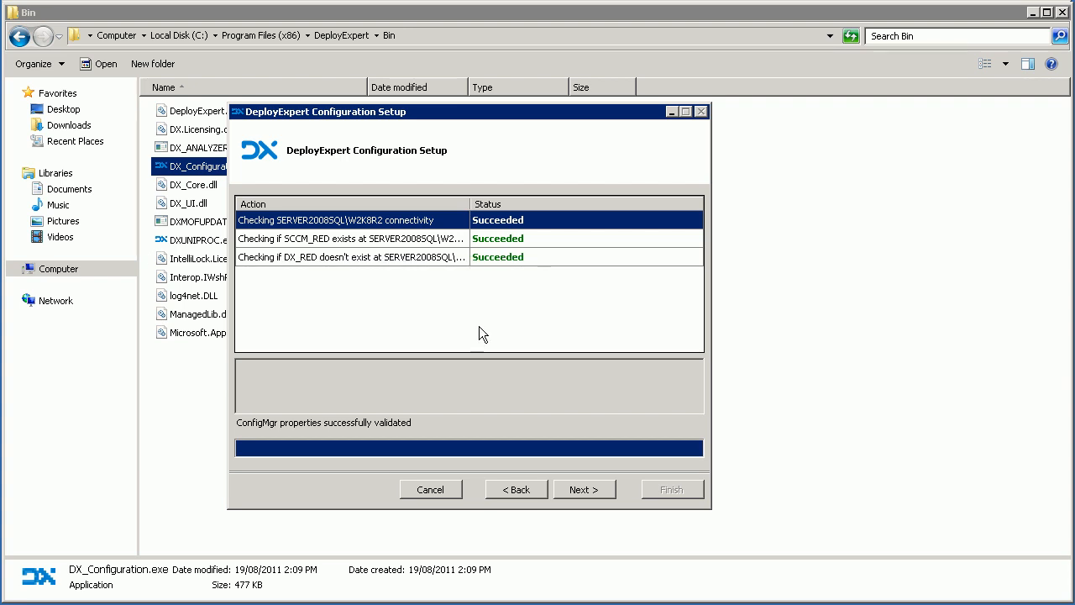
left_click(584, 491)
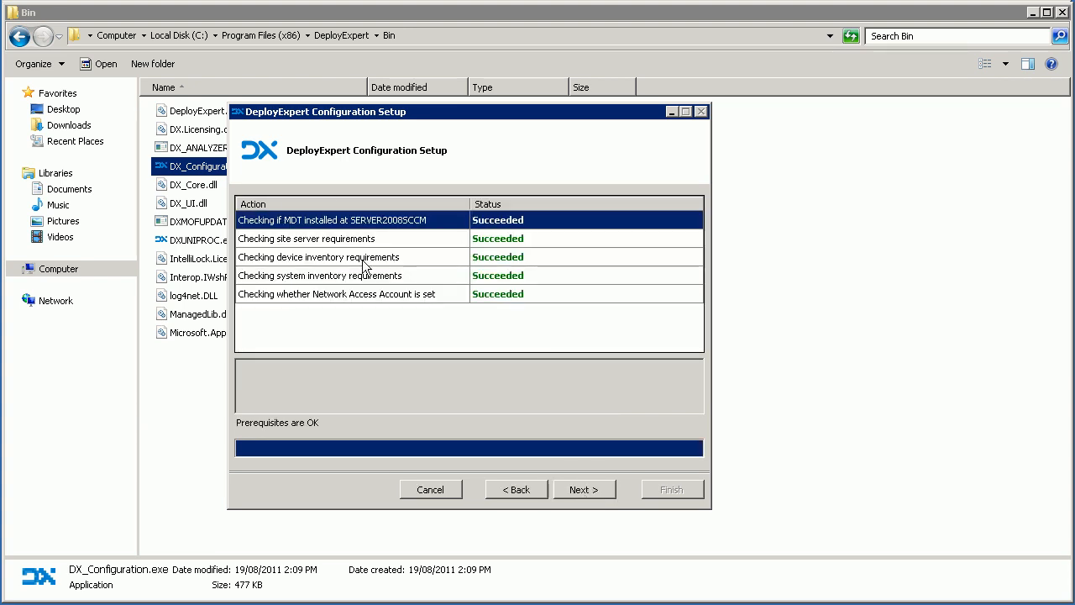
left_click(406, 296)
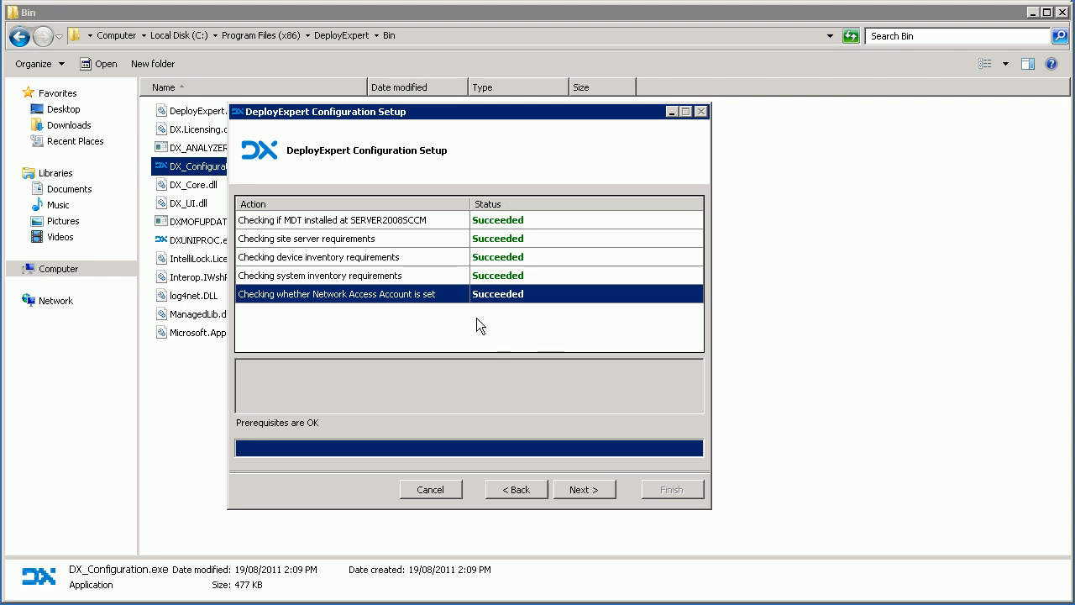
Step: Open DX_Configuration.log from the DeployExpert\Logs folder, examine the entries for the prerequisite checks, and close the log
left_click(344, 35)
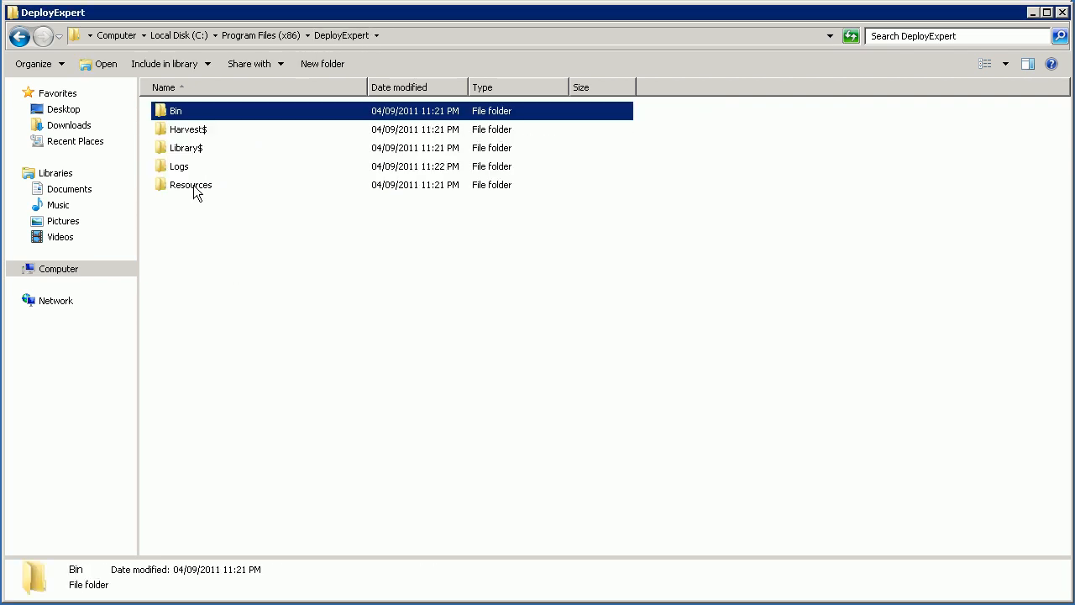
double_click(179, 165)
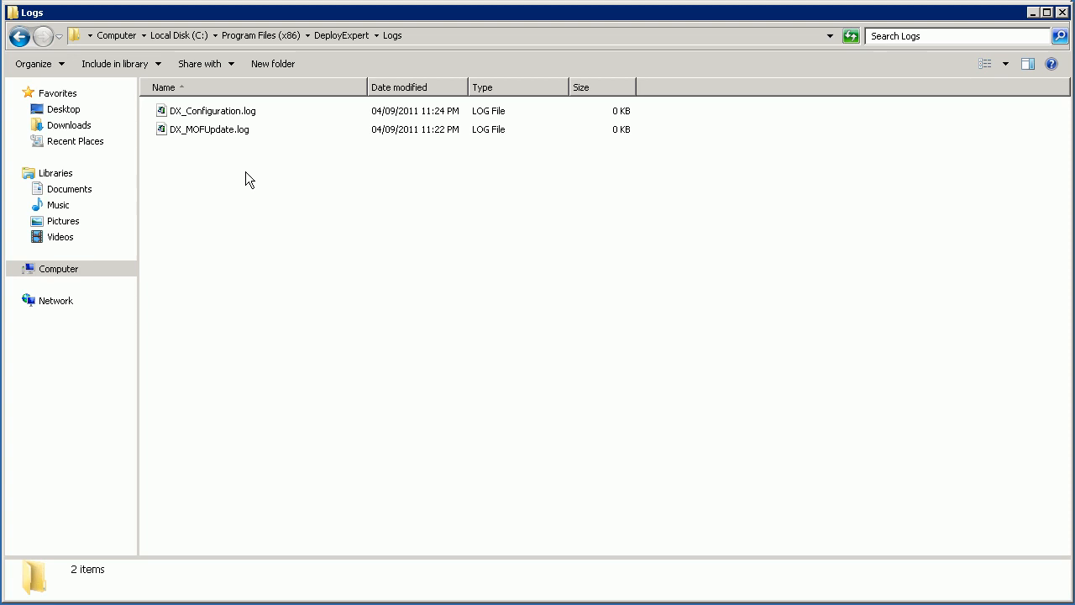
double_click(197, 114)
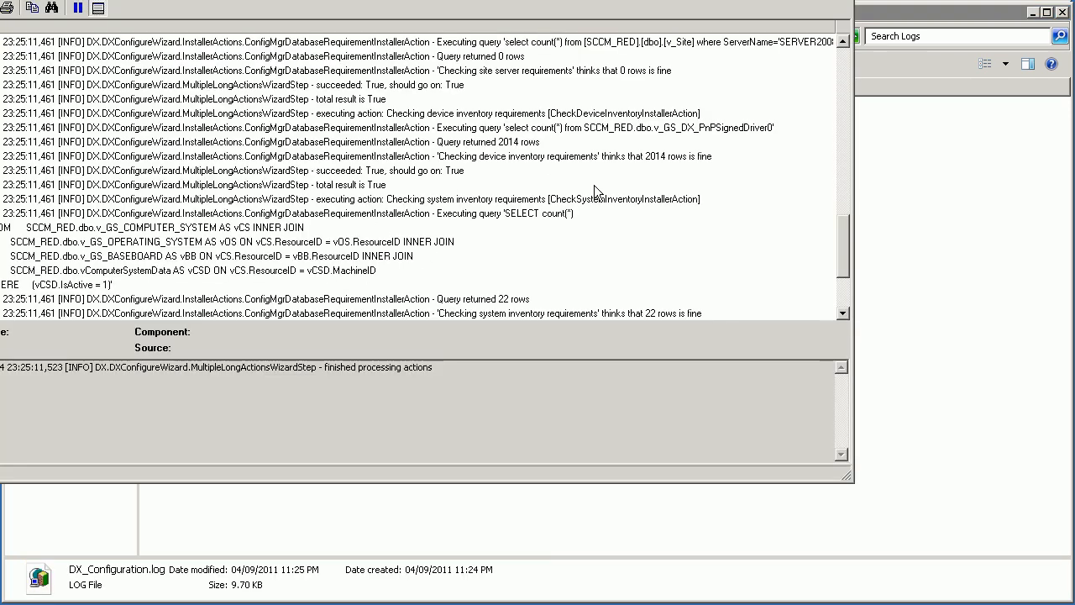
scroll(249, 172, "up", 7)
scroll(251, 174, "up", 1)
scroll(251, 174, "down", 7)
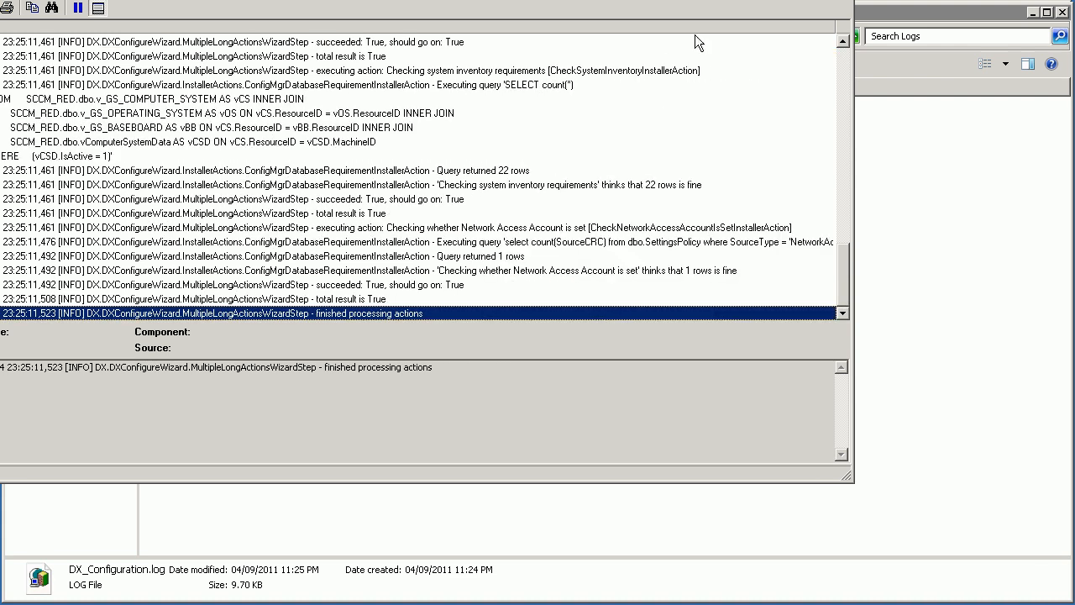
left_click(843, 0)
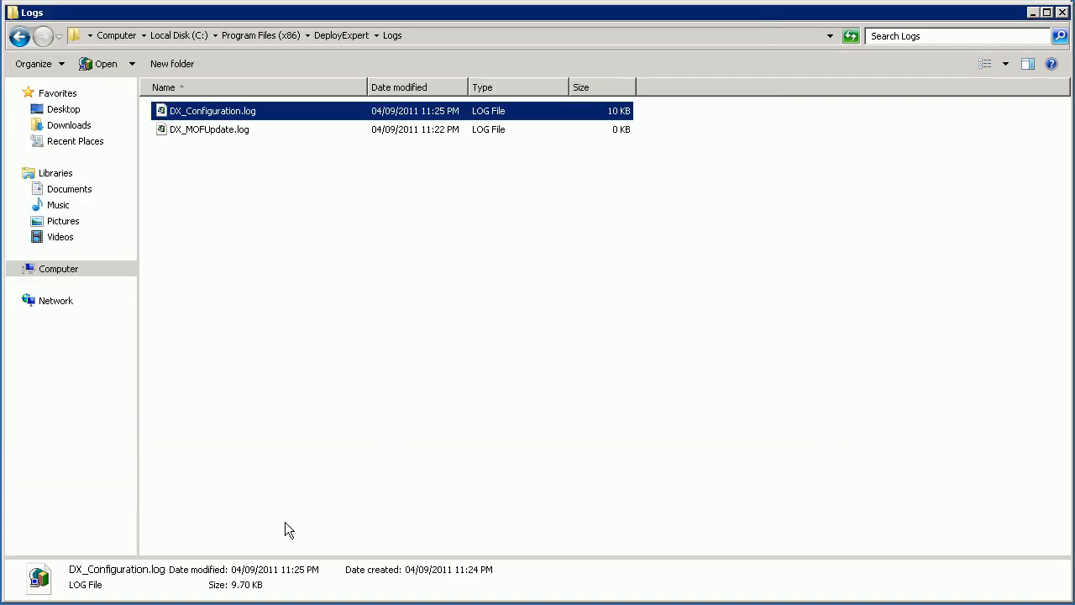
Step: Run the remaining DeployExpert configuration actions in the setup wizard, finish it, and close the Logs folder window
left_click(282, 604)
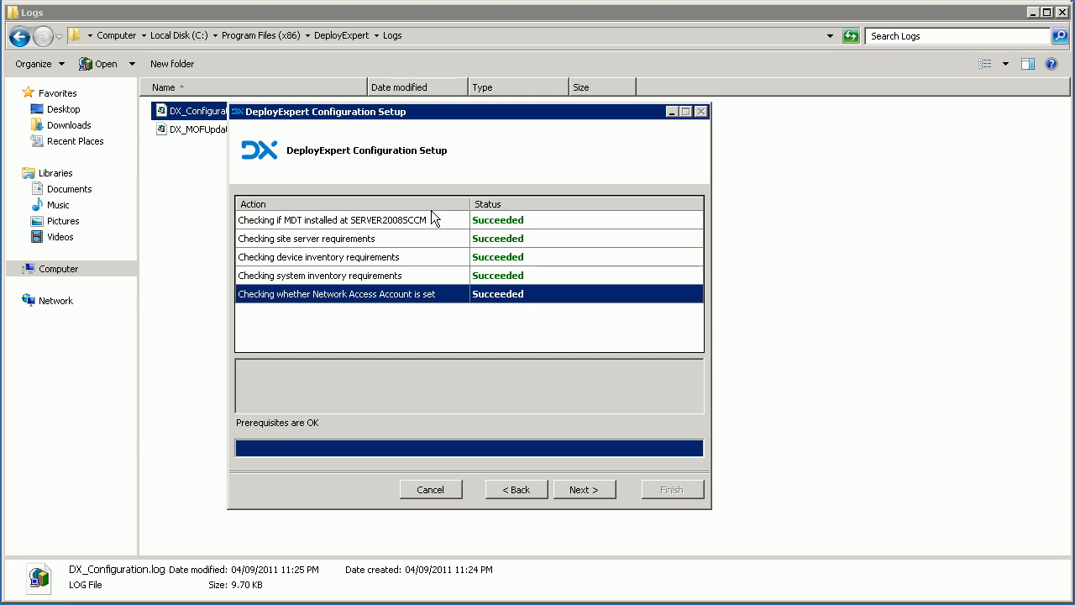
left_click(575, 486)
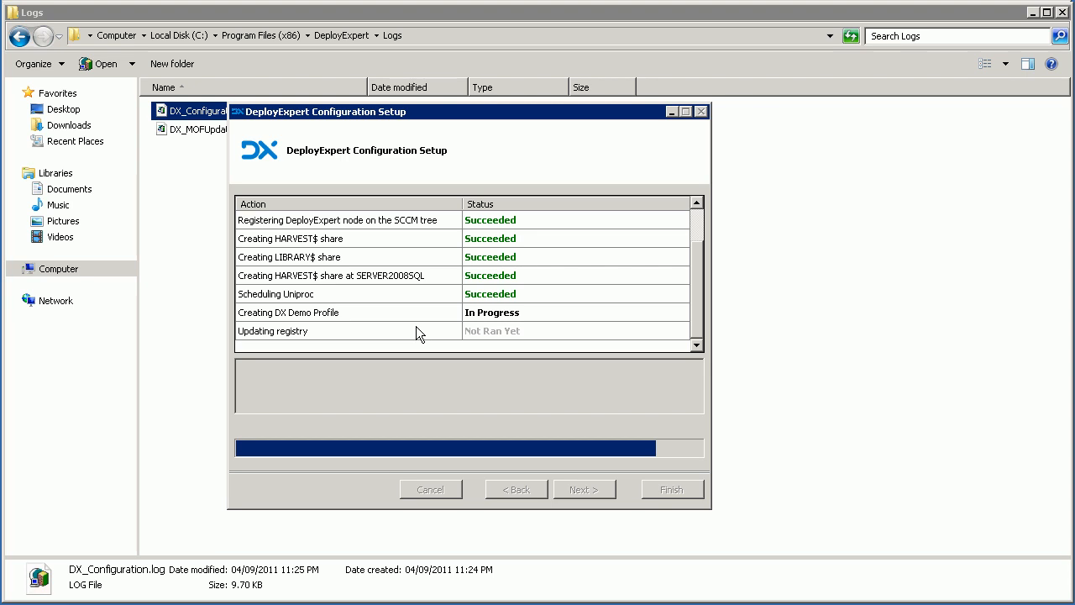
left_click(661, 485)
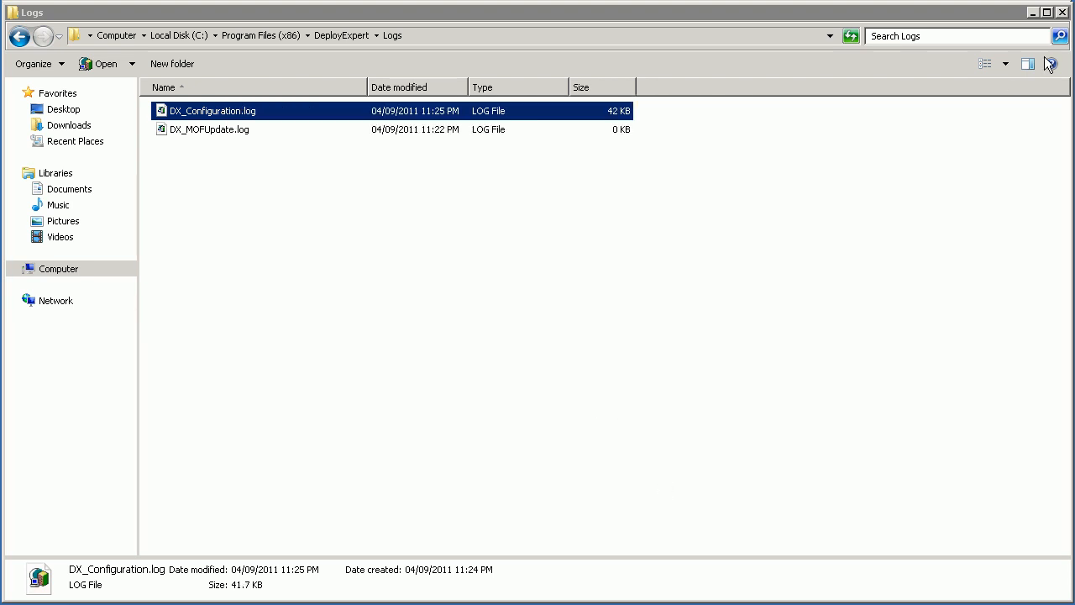
left_click(1062, 13)
left_click(1062, 14)
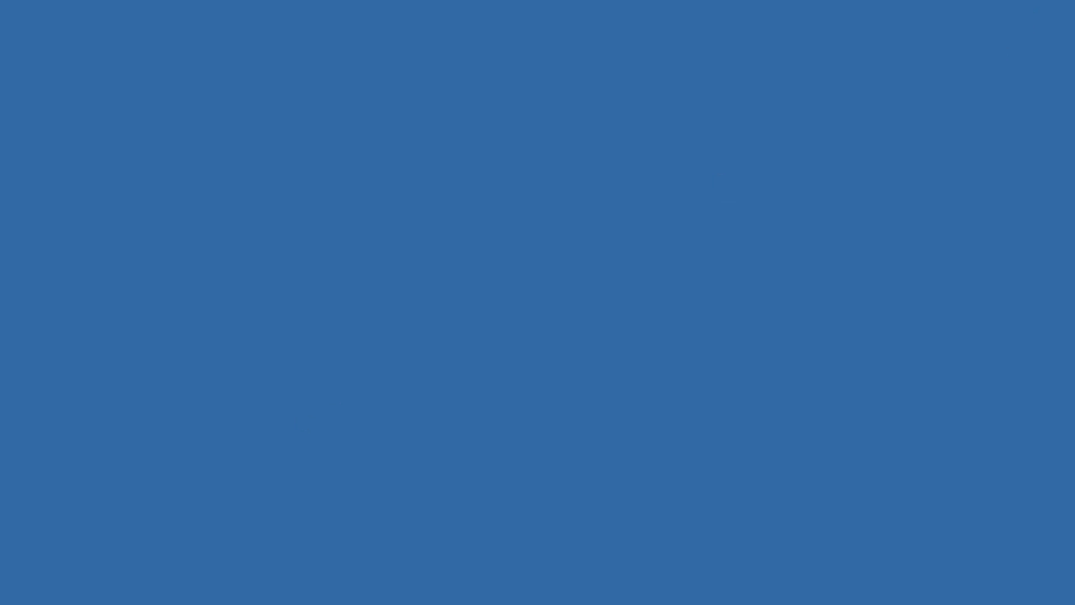
Step: Launch the ConfigMgr Console and Task Scheduler
key("super")
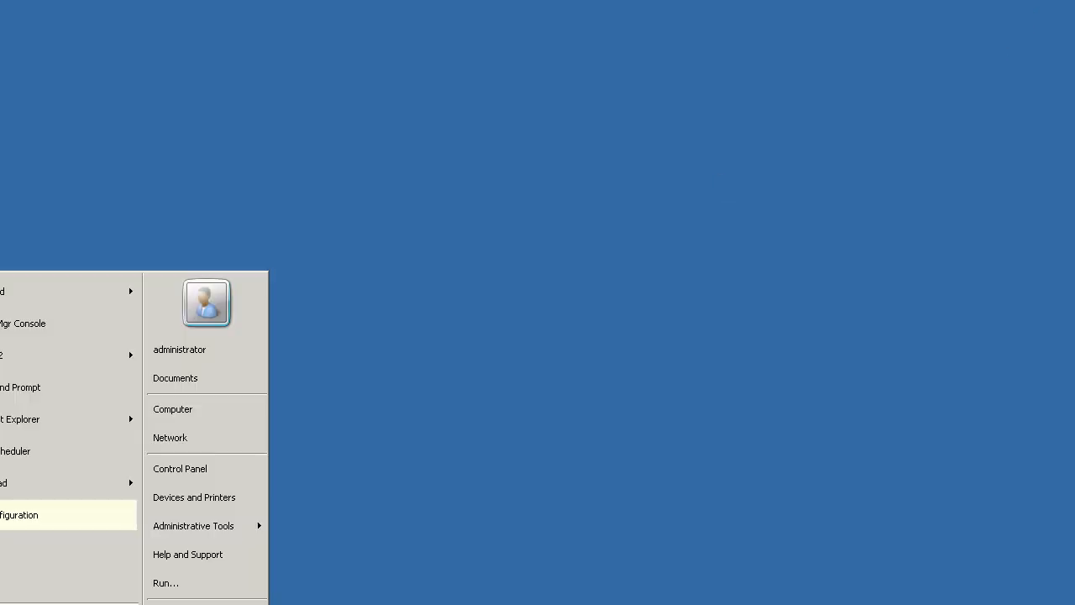
left_click(25, 324)
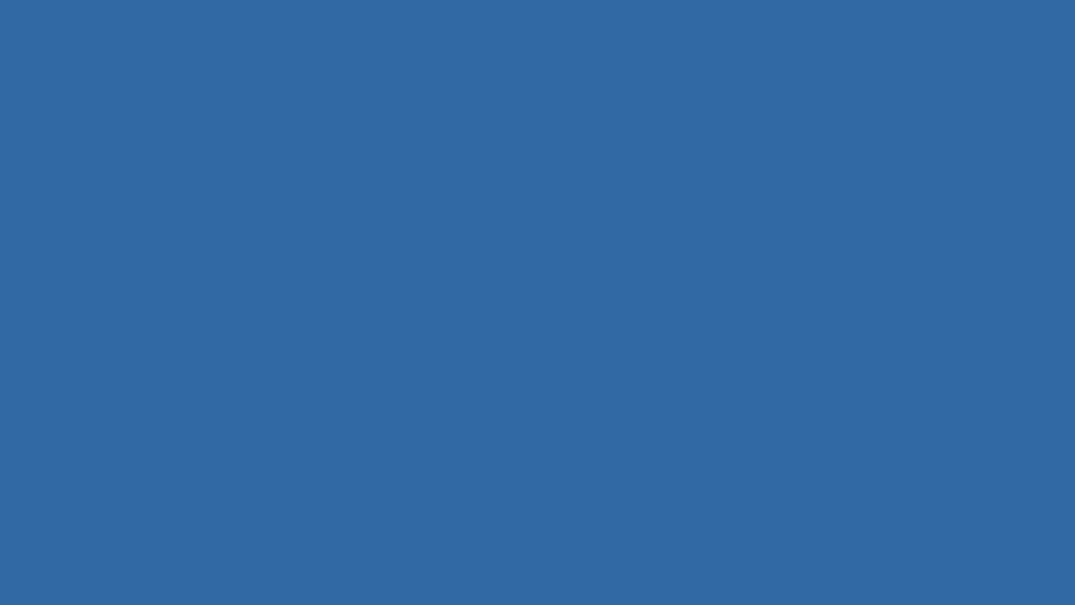
key("super")
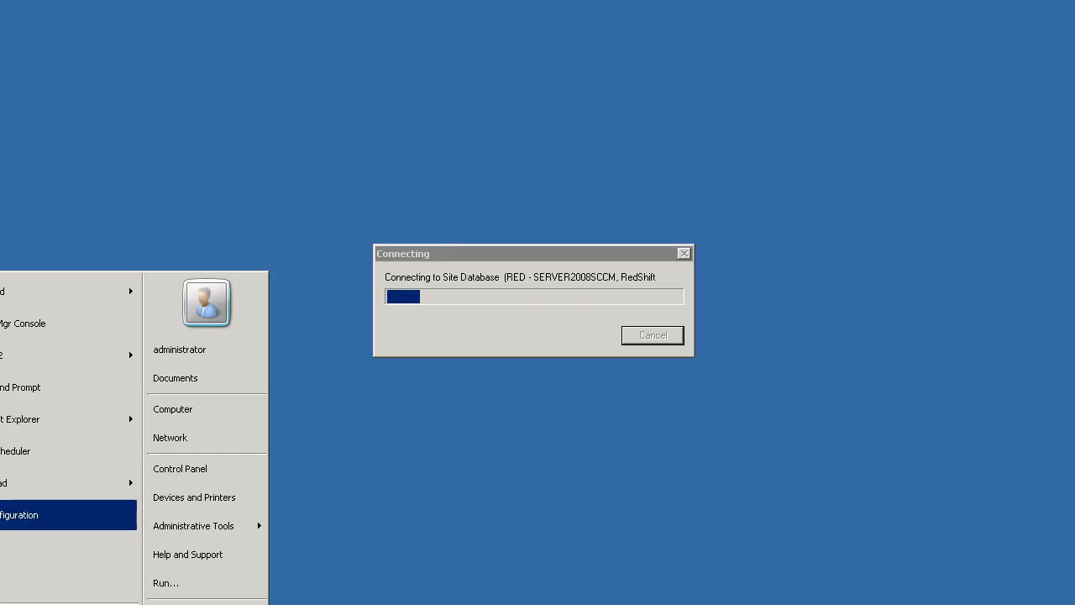
left_click(6, 453)
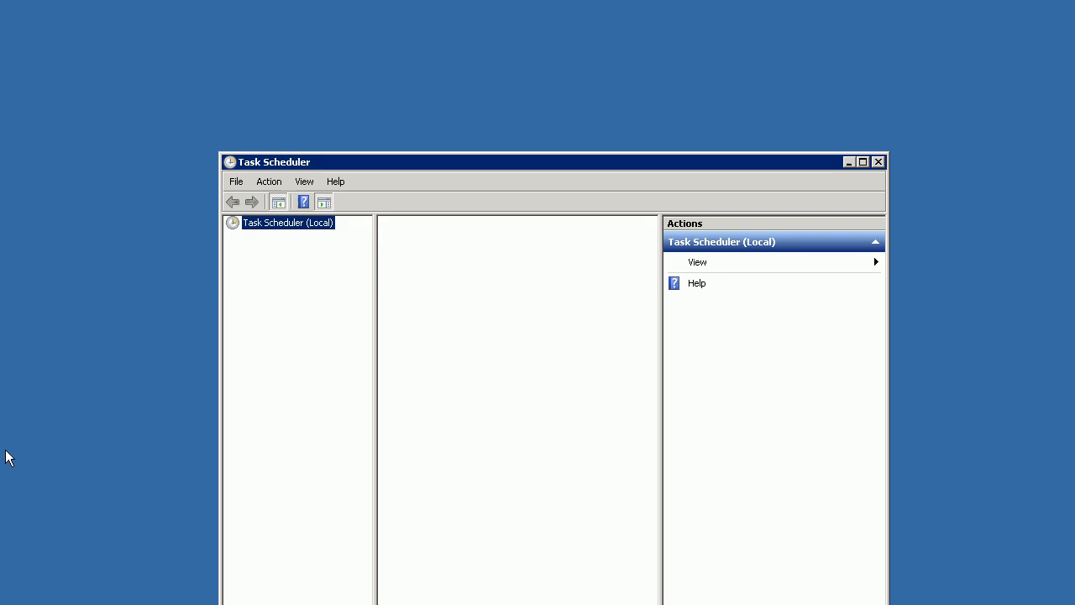
left_click_drag(468, 163, 417, 57)
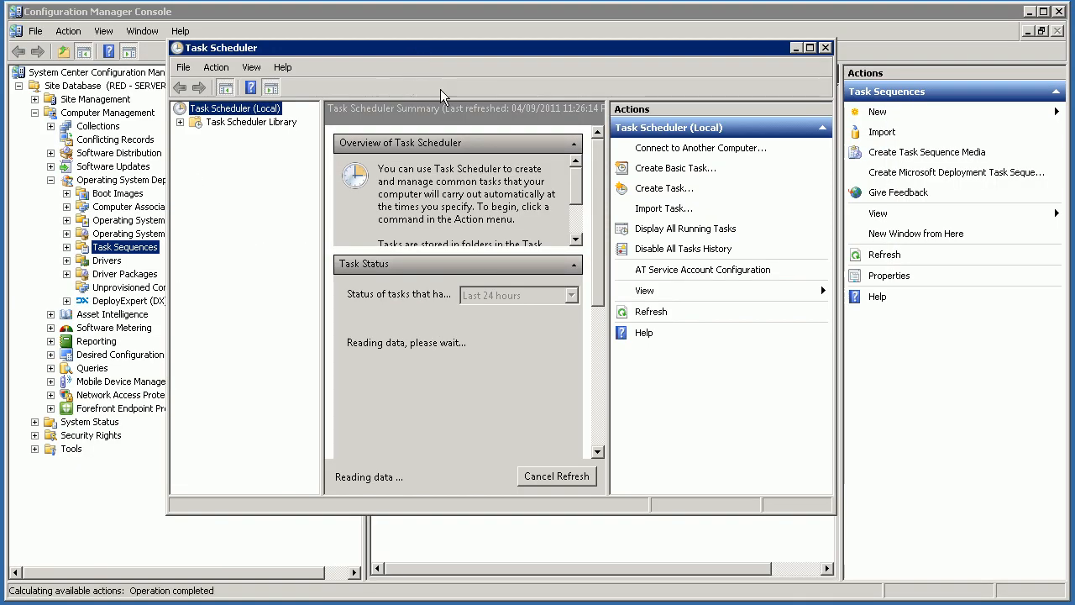
Step: Examine the general settings and actions of DeployXTask in the Task Scheduler Library, cancel its properties, and minimize Task Scheduler
left_click(210, 122)
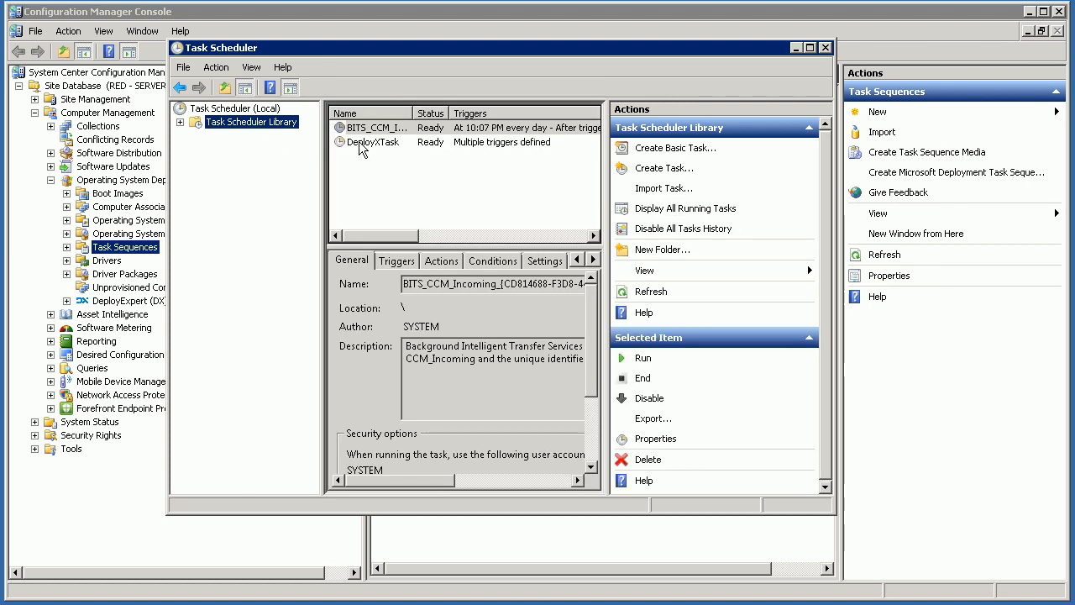
left_click(366, 143)
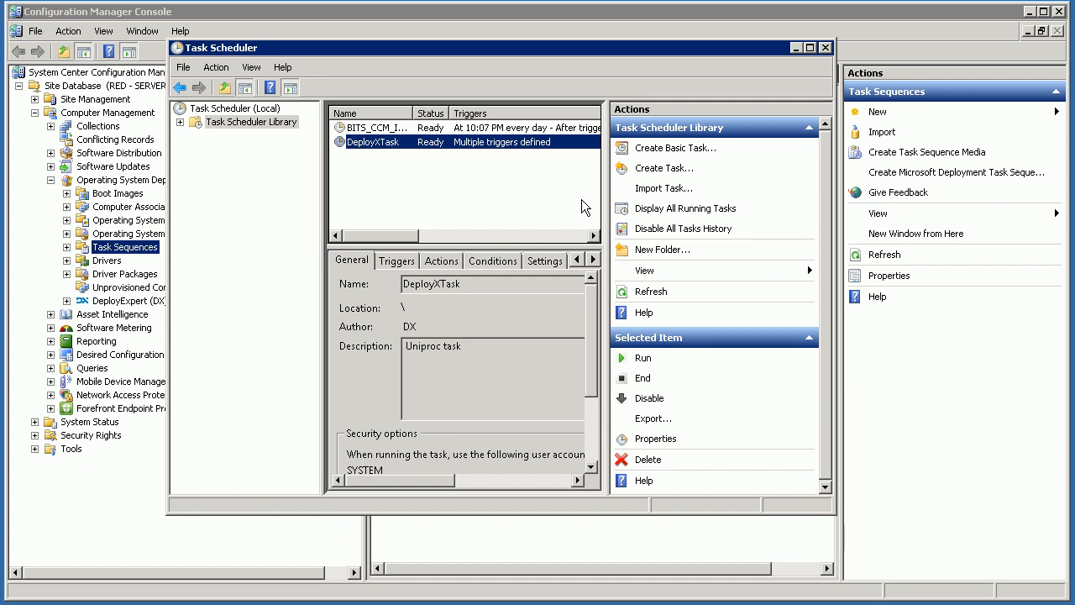
right_click(395, 145)
left_click(440, 212)
left_click_drag(378, 63, 565, 83)
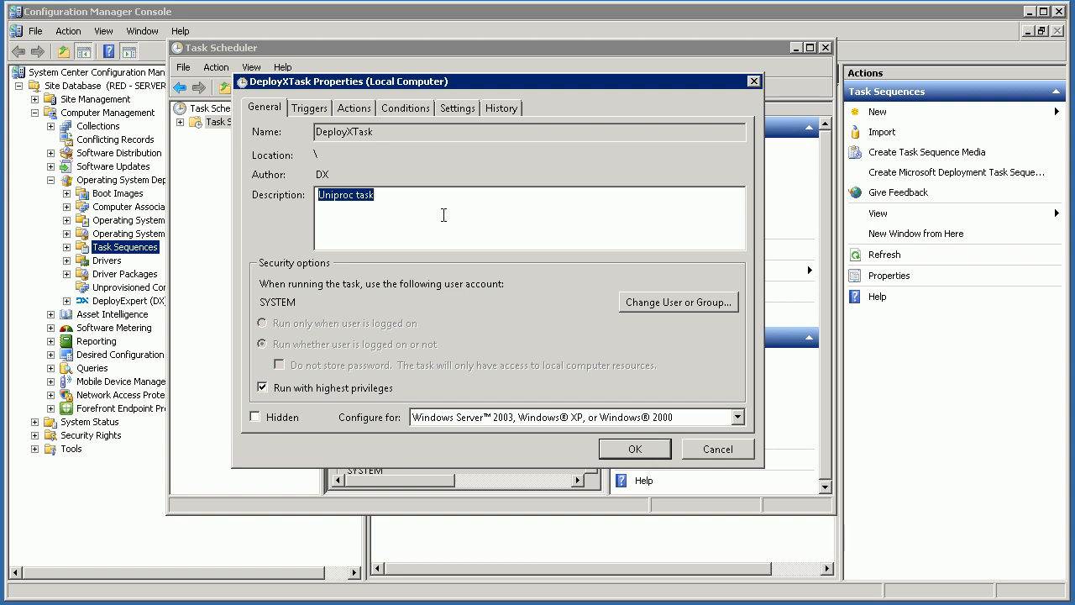
left_click(355, 106)
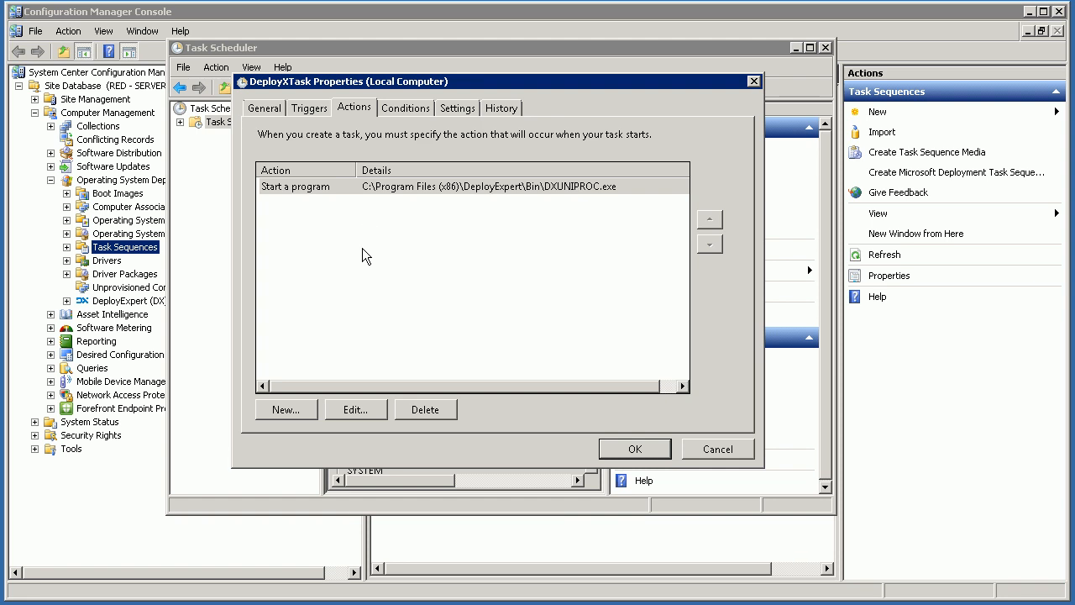
left_click(277, 109)
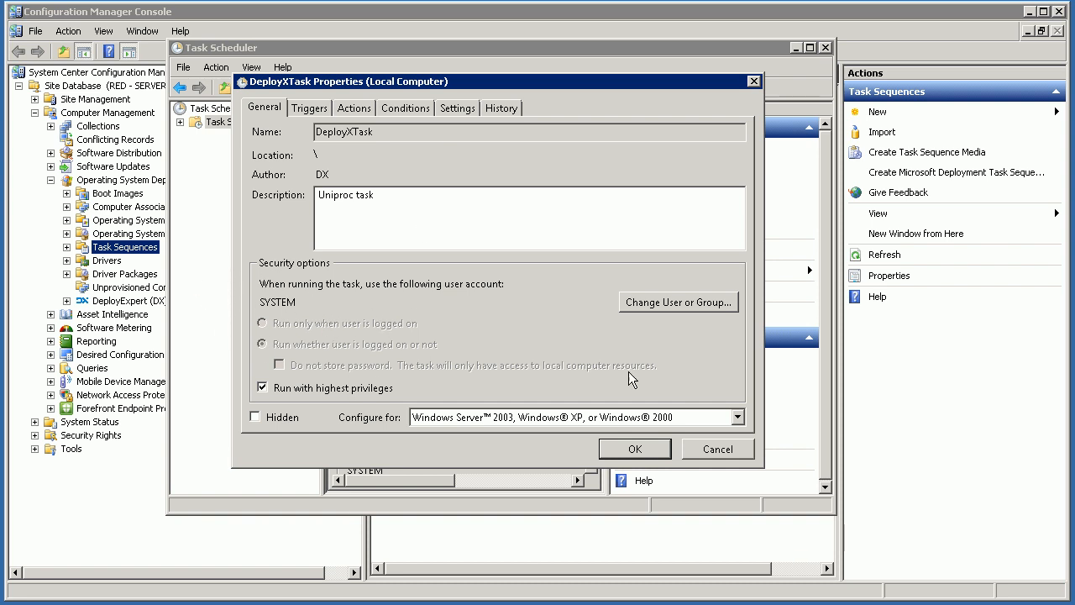
left_click(718, 449)
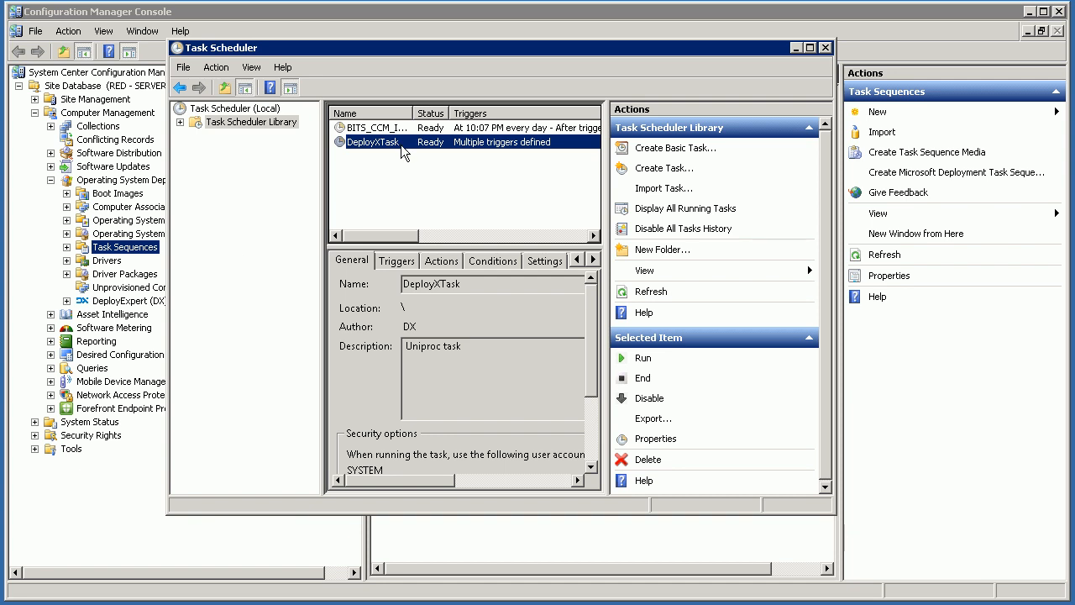
left_click(794, 47)
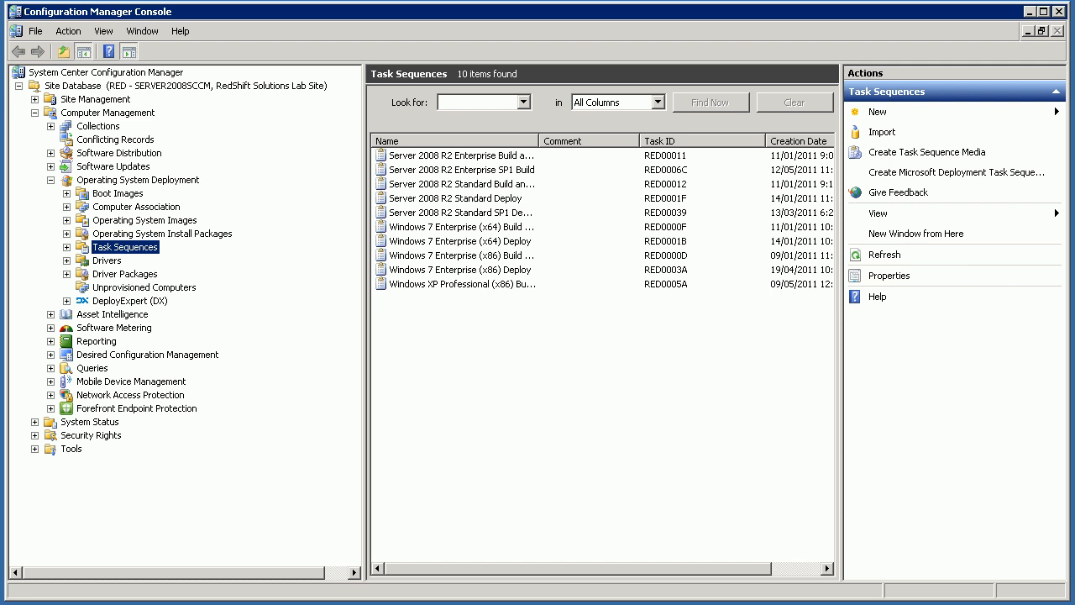
Step: Expand DeployExpert (DX) and DX Management under Operating System Deployment in the Configuration Manager Console and open Profile Manager
left_click(108, 302)
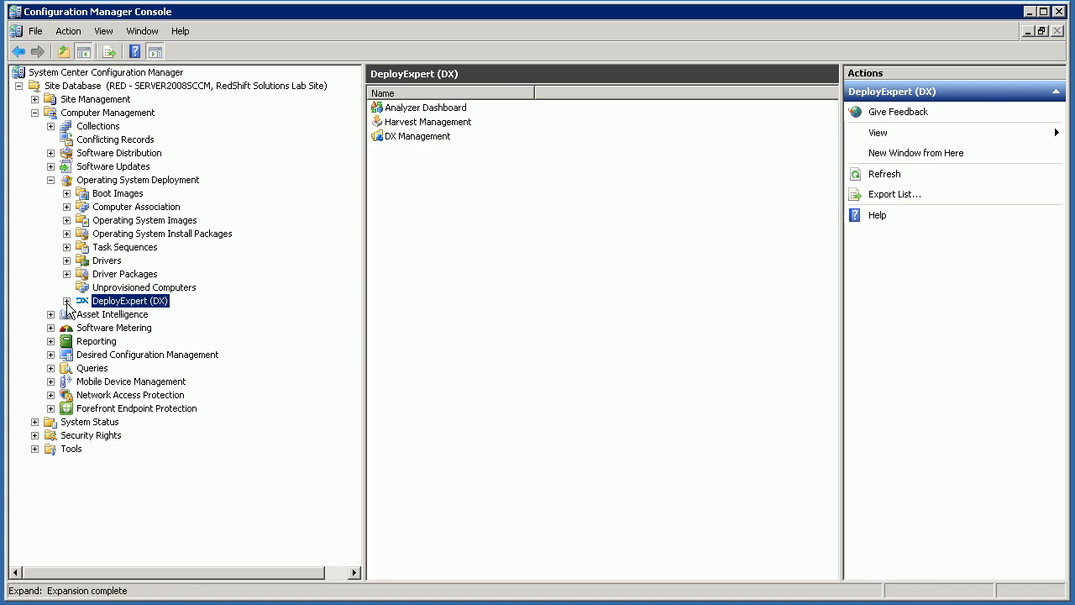
left_click(66, 301)
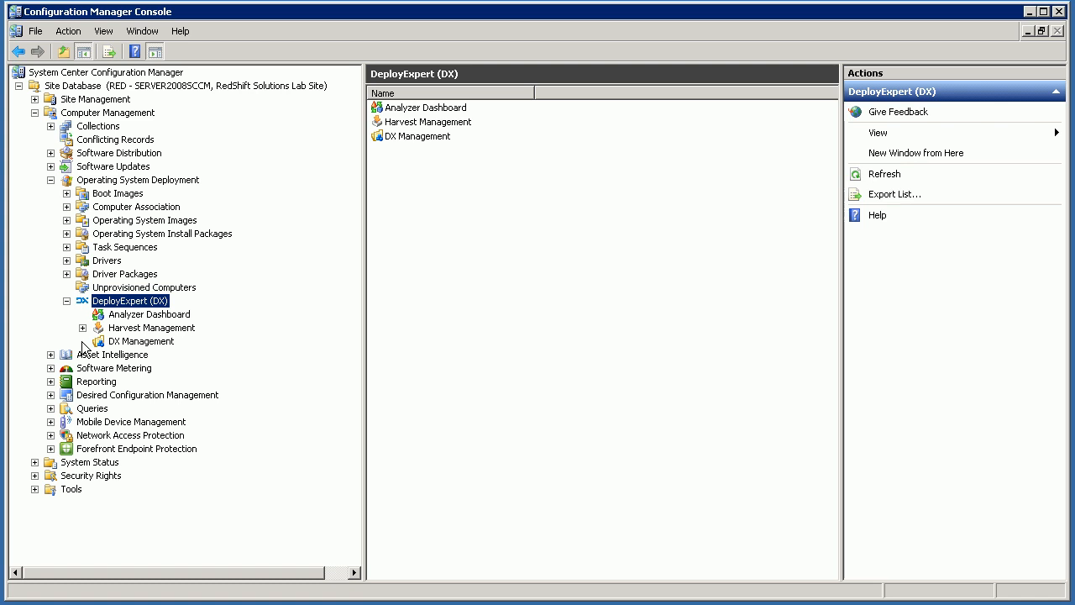
left_click(127, 321)
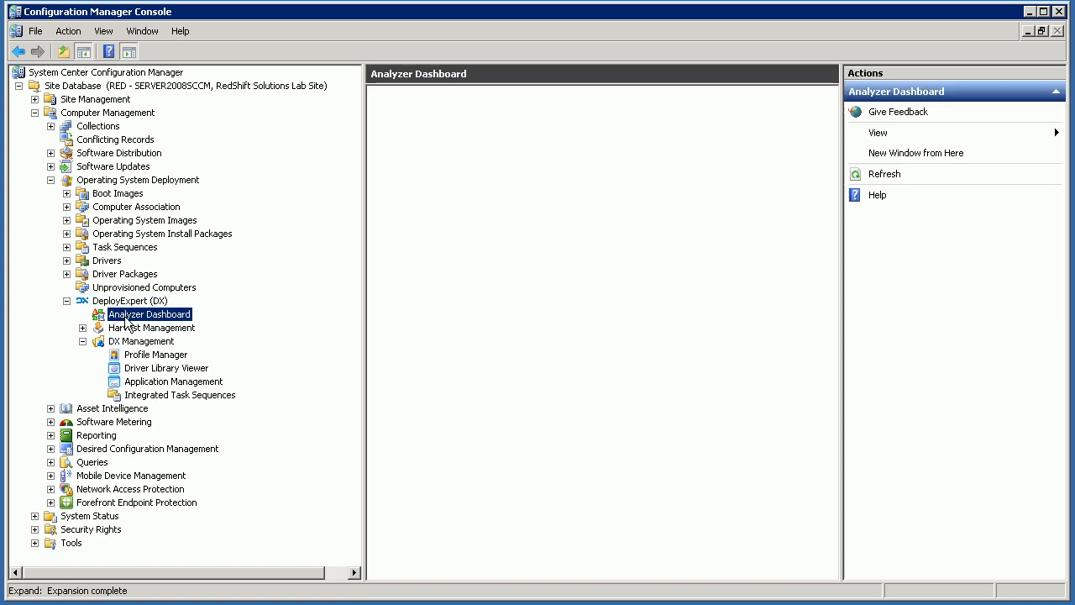
left_click(167, 355)
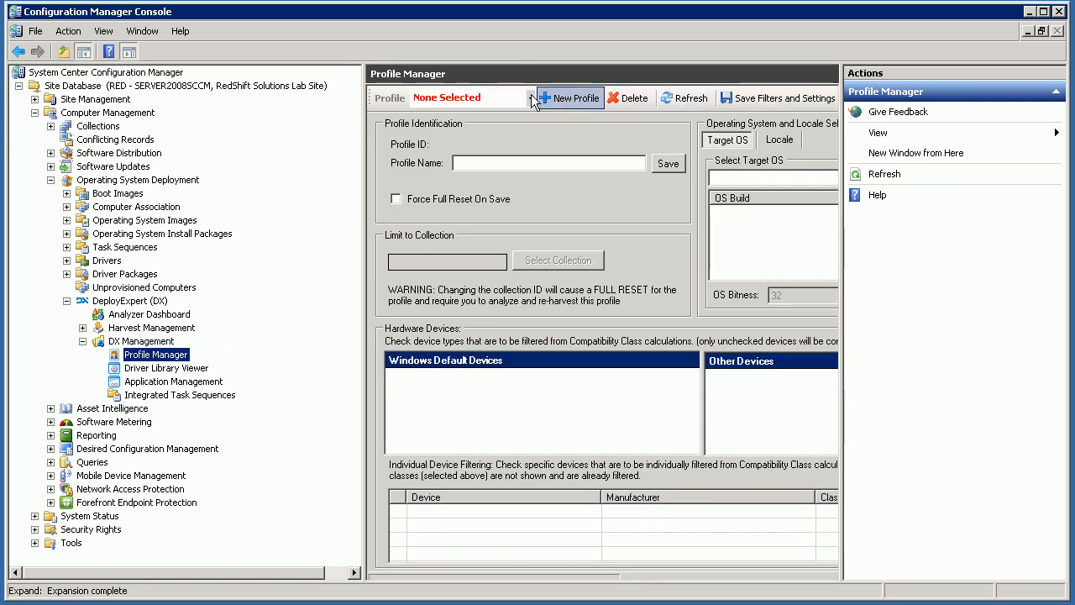
Step: Load the Demo profile and examine its Windows Default Devices and Other Devices class filters
left_click(531, 98)
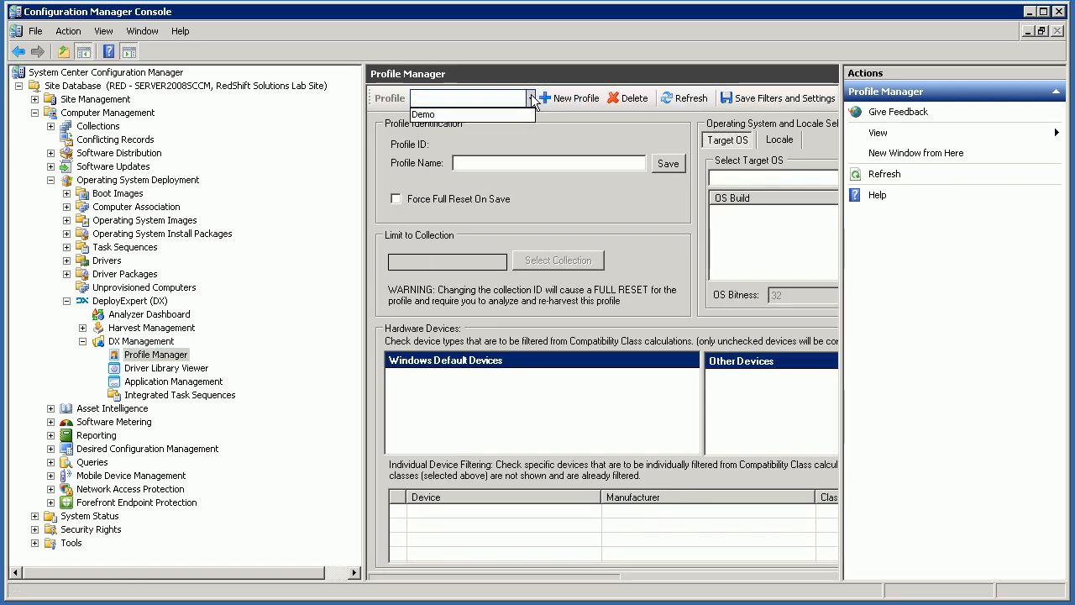
left_click(462, 117)
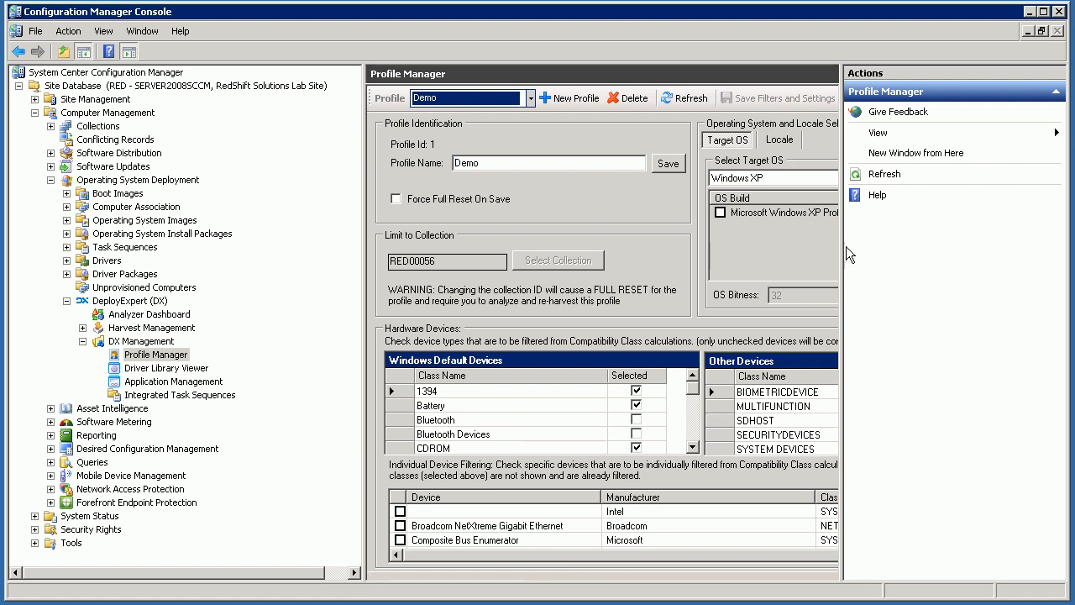
left_click_drag(843, 245, 1017, 269)
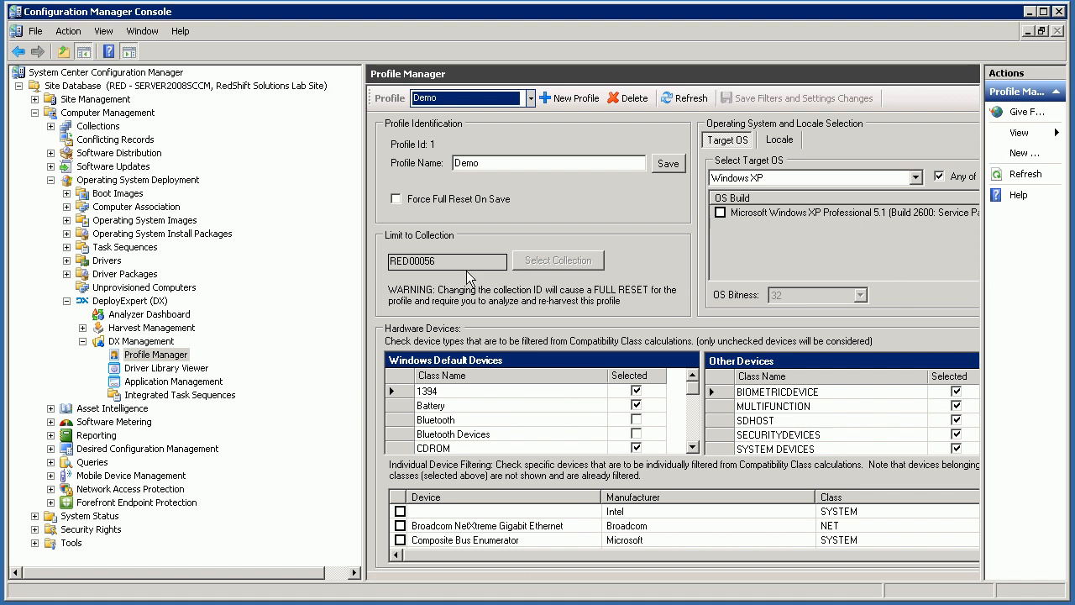
left_click_drag(363, 276, 153, 288)
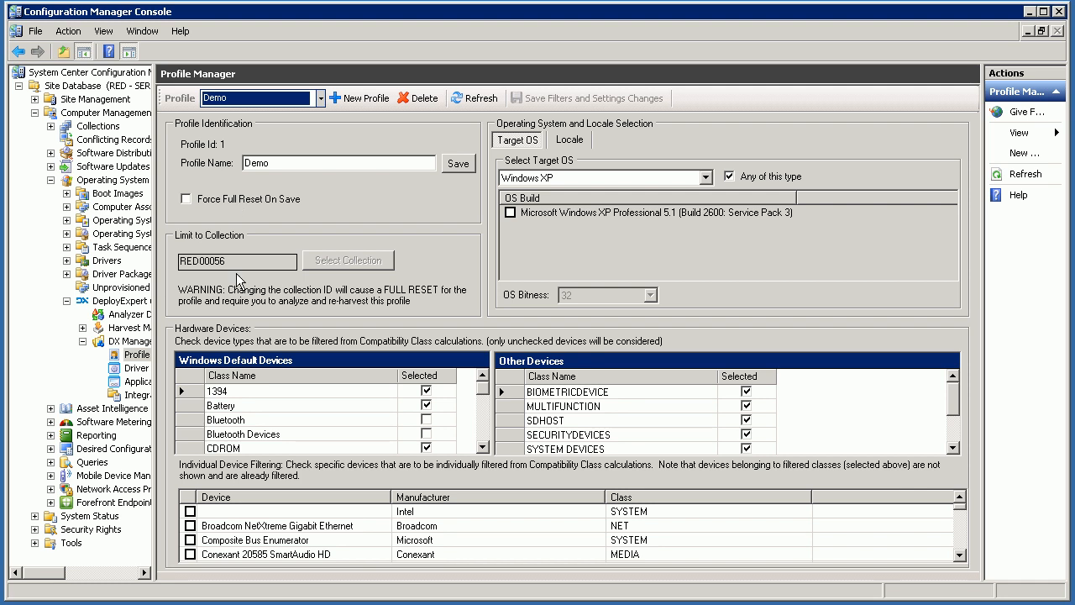
mouse_move(483, 389)
left_mouse_down()
mouse_move(486, 449)
mouse_move(482, 387)
left_mouse_up()
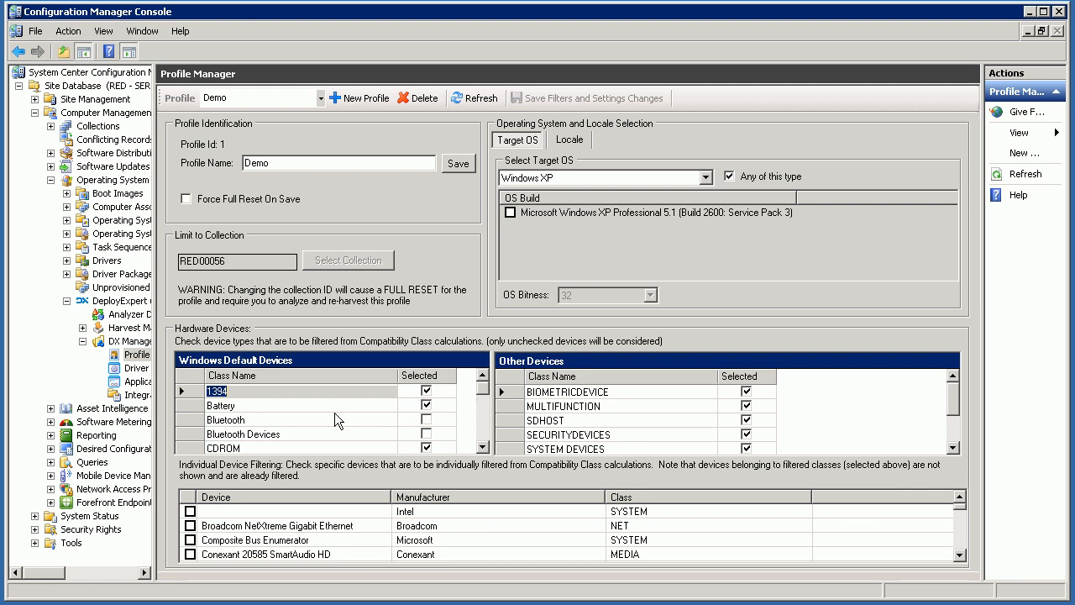
left_click_drag(484, 392, 490, 419)
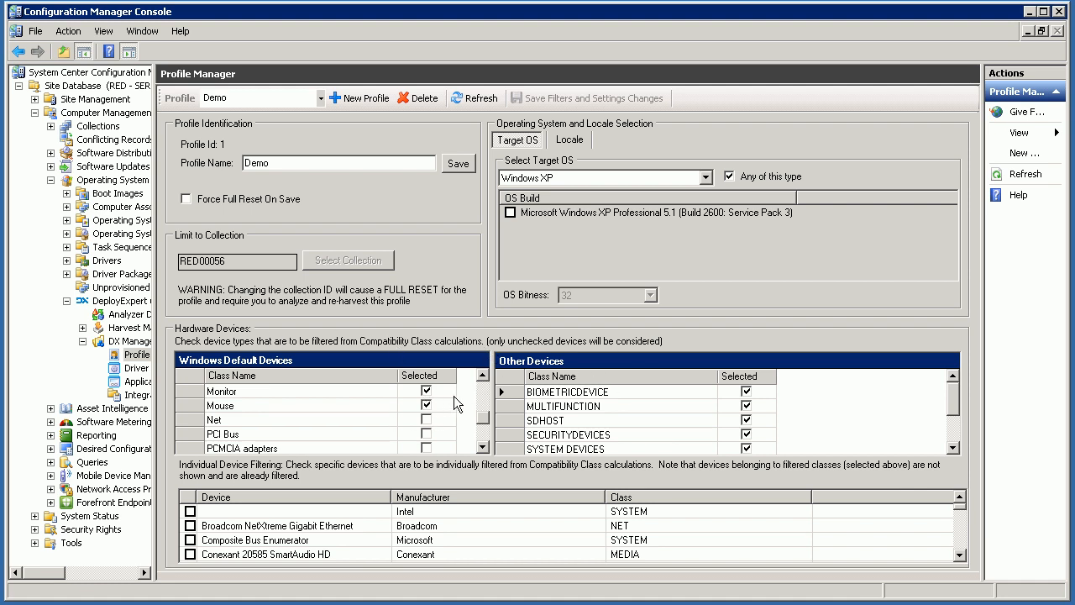
mouse_move(954, 398)
left_mouse_down()
mouse_move(965, 439)
mouse_move(963, 389)
left_mouse_up()
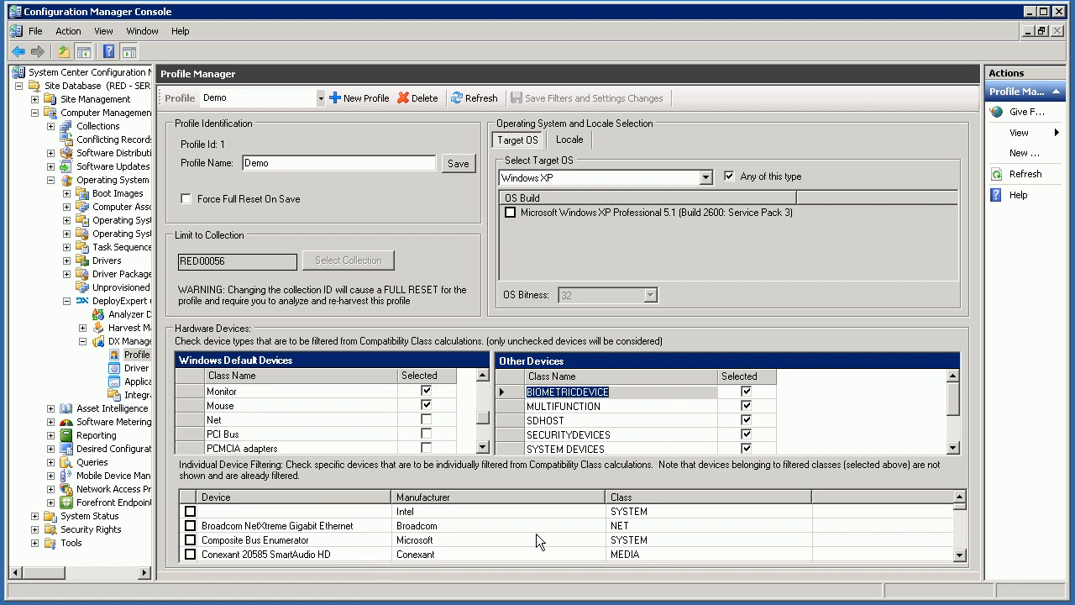
Step: Mark RAS Async Adapter for individual device filtering in the Demo profile and review the remaining devices in the list
left_click_drag(959, 517, 961, 557)
left_click(958, 497)
left_click(958, 496)
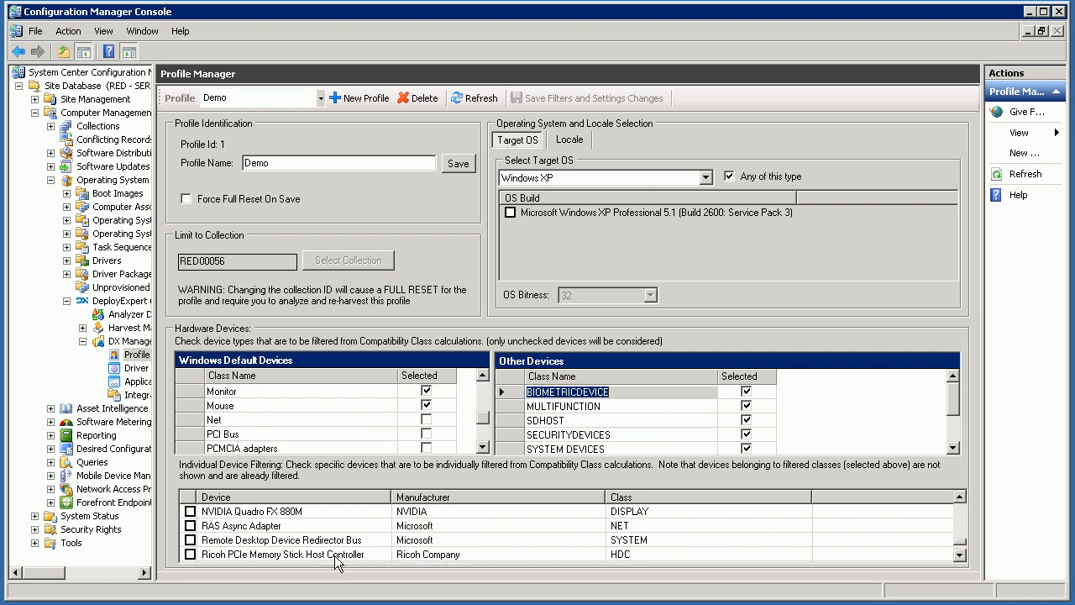
left_click(190, 526)
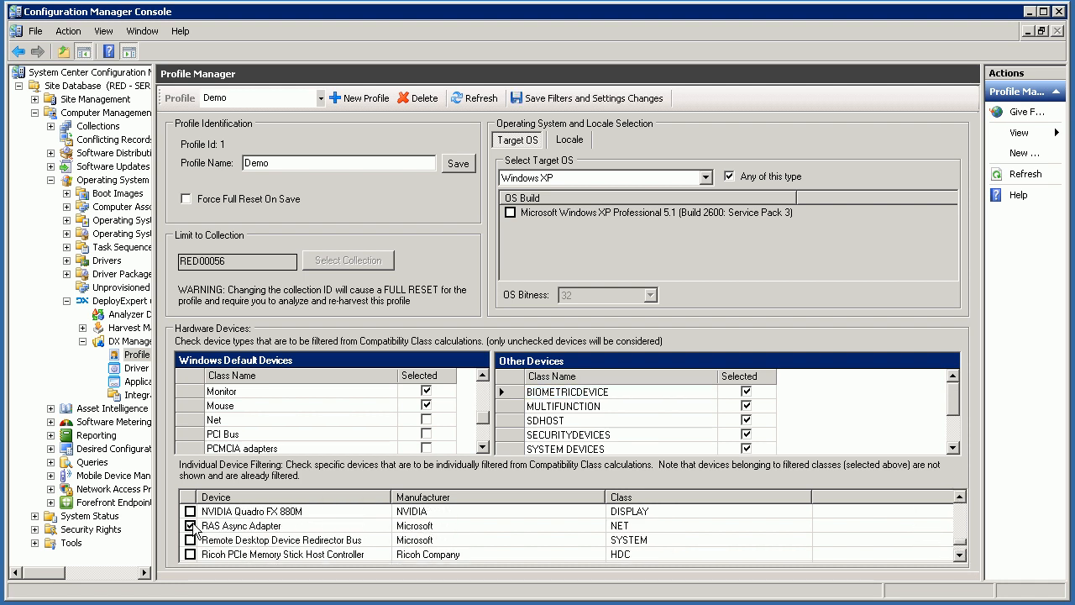
left_click(960, 497)
left_click_drag(961, 556, 961, 557)
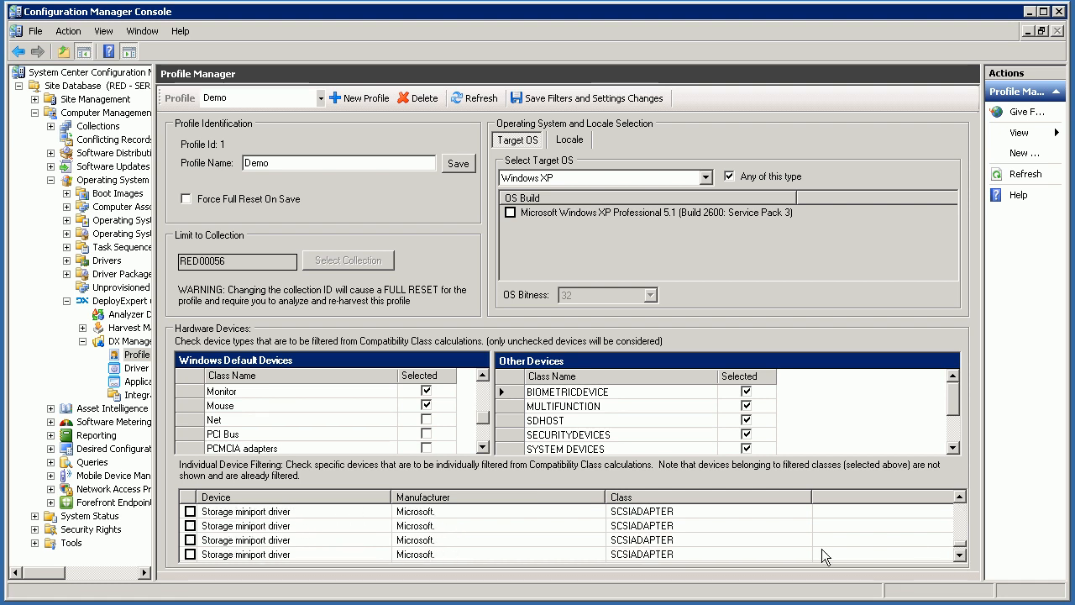
Step: Mark all Storage miniport driver entries, including the one labelled not supported, for individual device filtering in the Demo profile
left_click(961, 498)
left_click(961, 498)
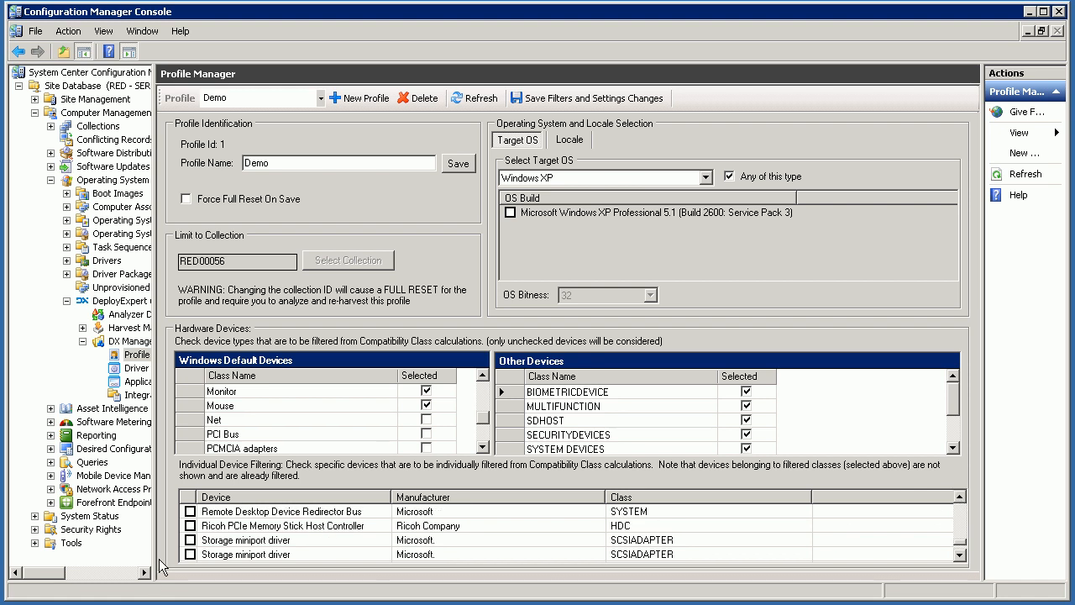
left_click(189, 539)
scroll(192, 554, "down", 1)
left_click(190, 526)
left_click(193, 540)
scroll(191, 540, "down", 1)
left_click(191, 539)
scroll(192, 541, "down", 1)
left_click(191, 541)
scroll(191, 558, "down", 1)
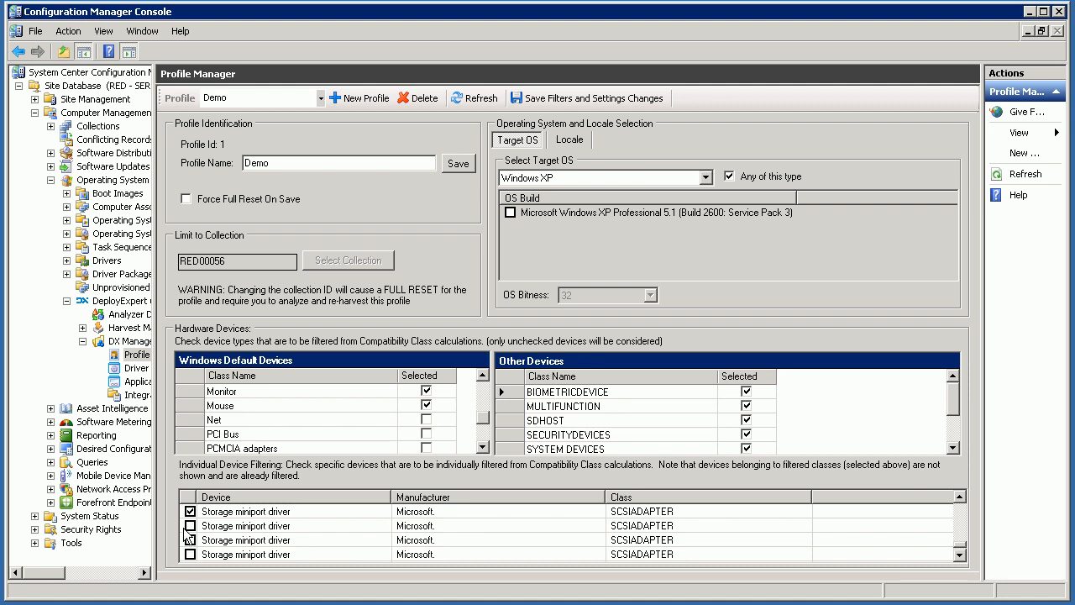
left_click(190, 540)
scroll(190, 544, "down", 3)
left_click(190, 511)
left_click(191, 526)
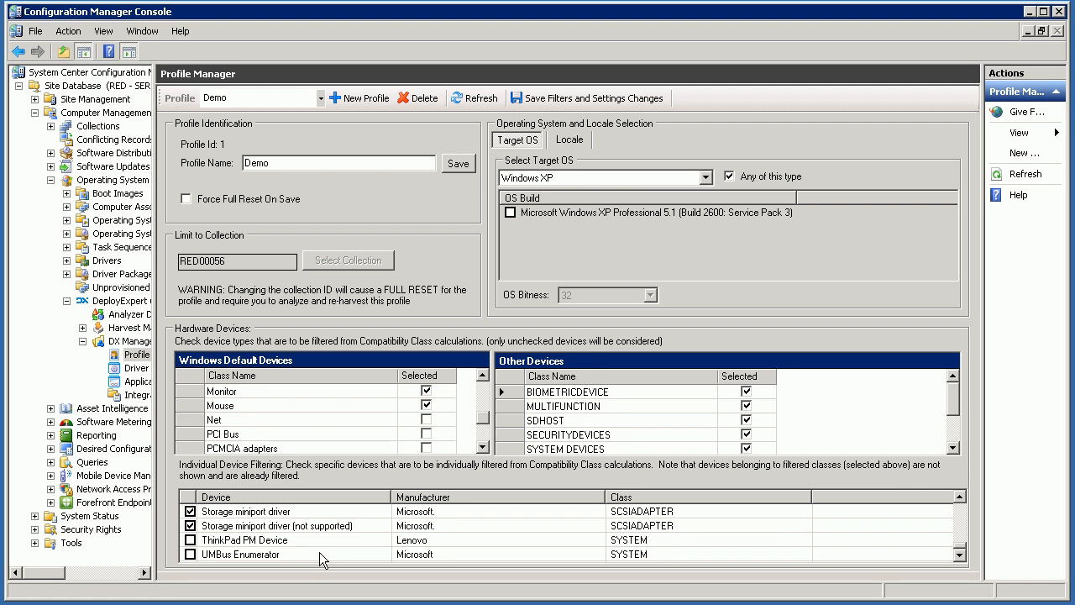
Step: Review the marked storage miniport drivers and save the Demo profile's filters and settings changes
scroll(310, 525, "up", 1)
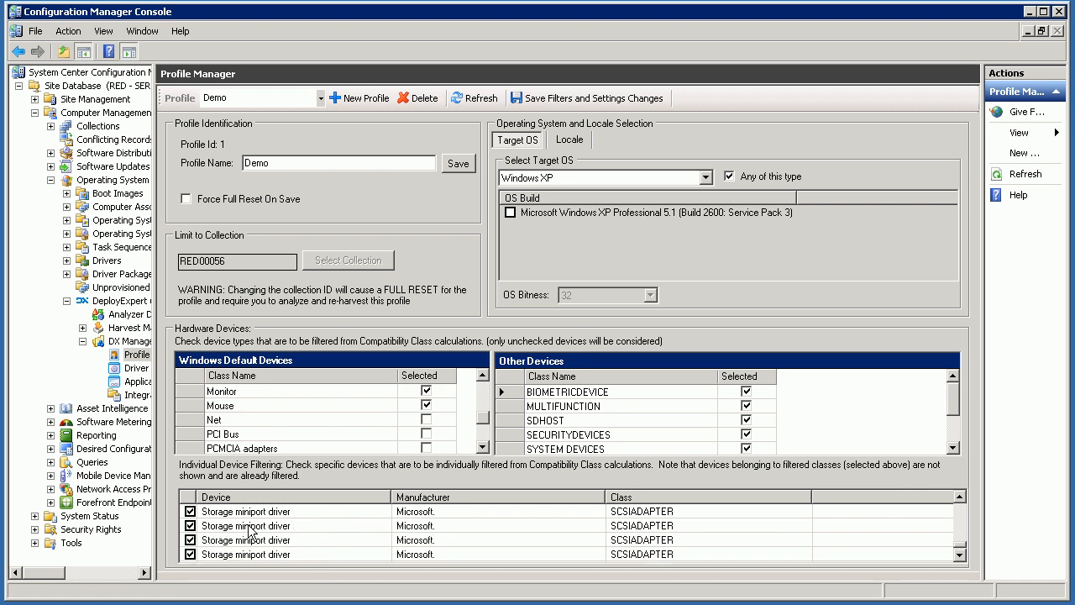
scroll(252, 538, "up", 2)
scroll(268, 544, "down", 2)
scroll(206, 540, "up", 3)
scroll(206, 540, "down", 3)
scroll(194, 530, "down", 1)
scroll(288, 491, "up", 1)
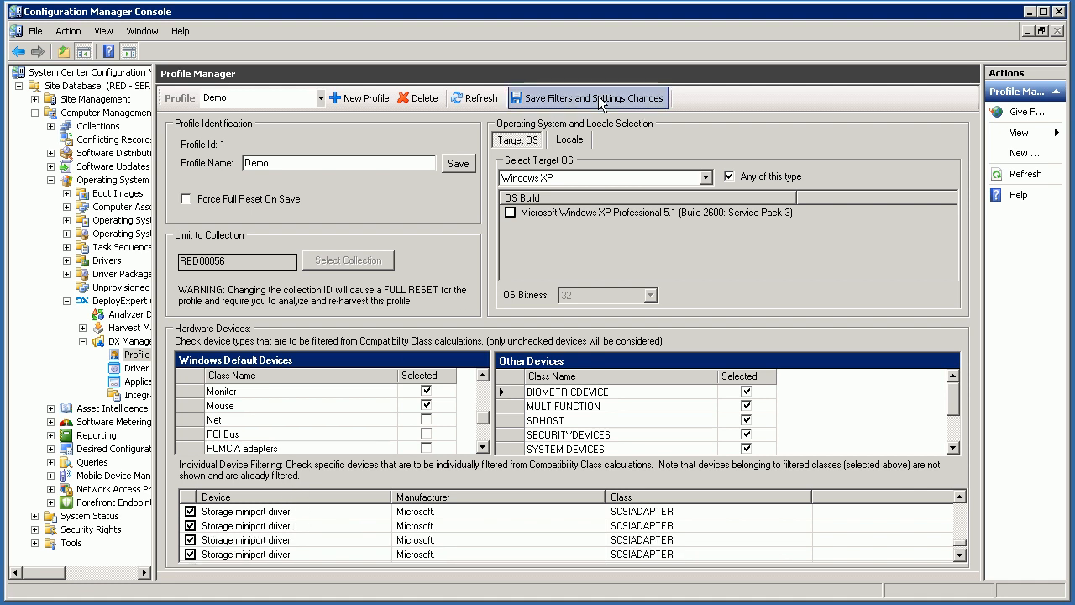
left_click(600, 98)
left_click(663, 367)
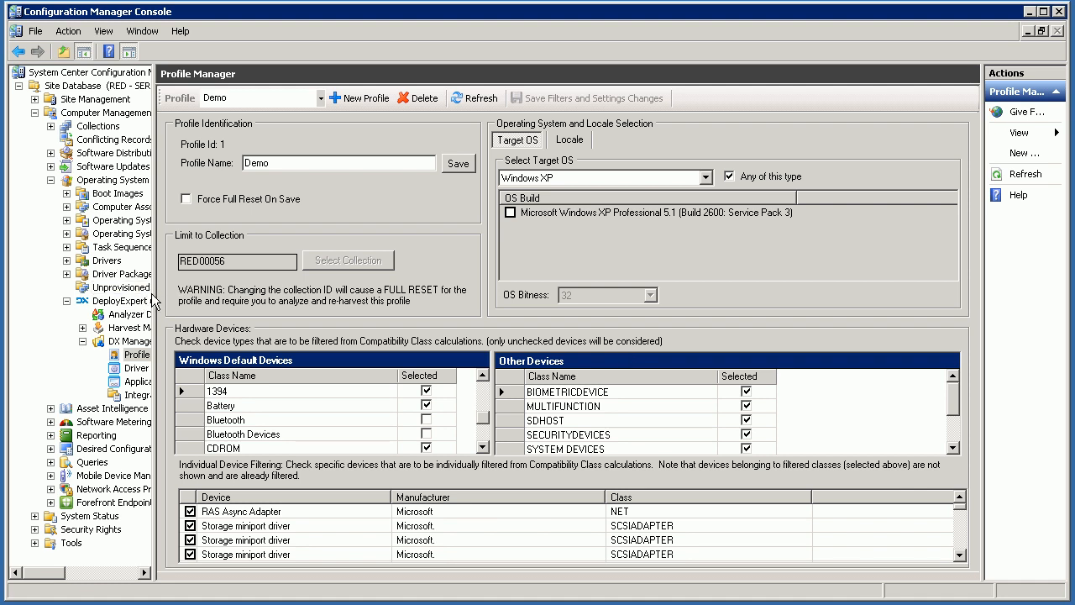
Step: Widen the console tree, open the Analyzer Dashboard, and run the Analyzer on the Demo profile
left_click_drag(154, 300, 274, 302)
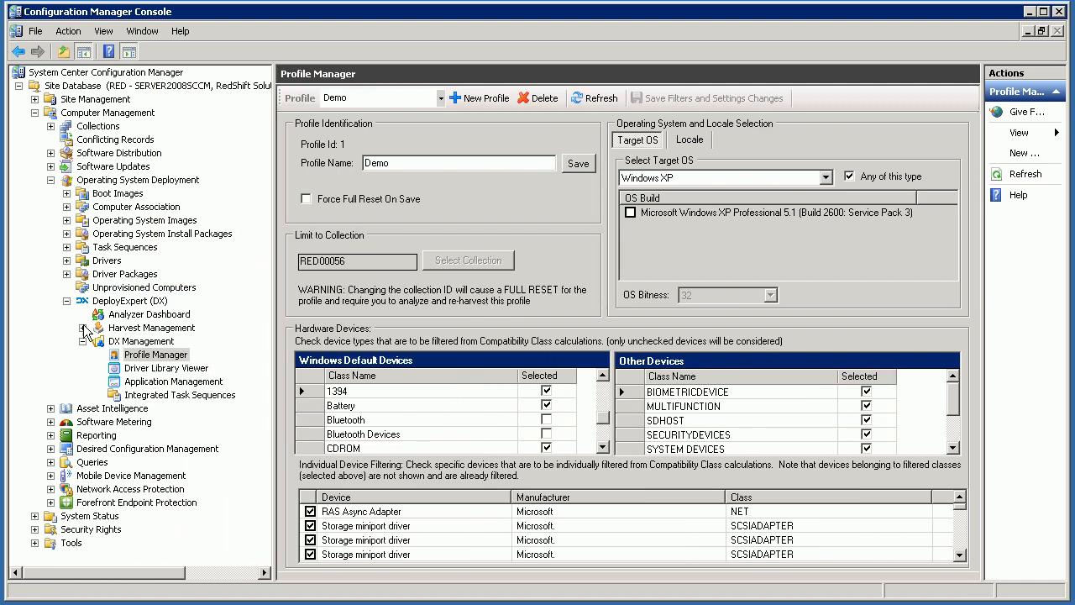
left_click(148, 314)
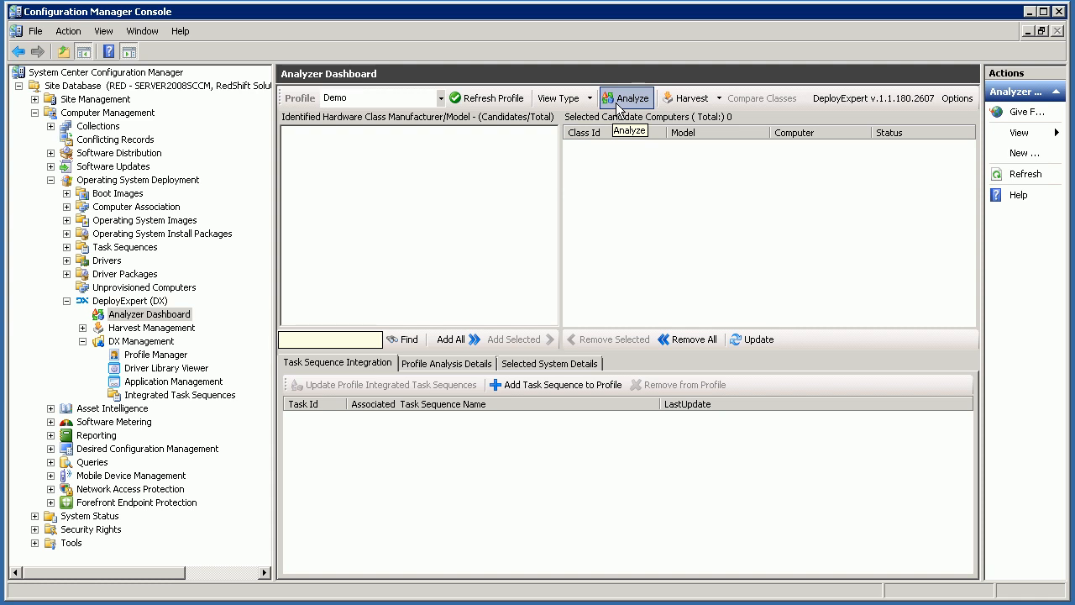
left_click(619, 105)
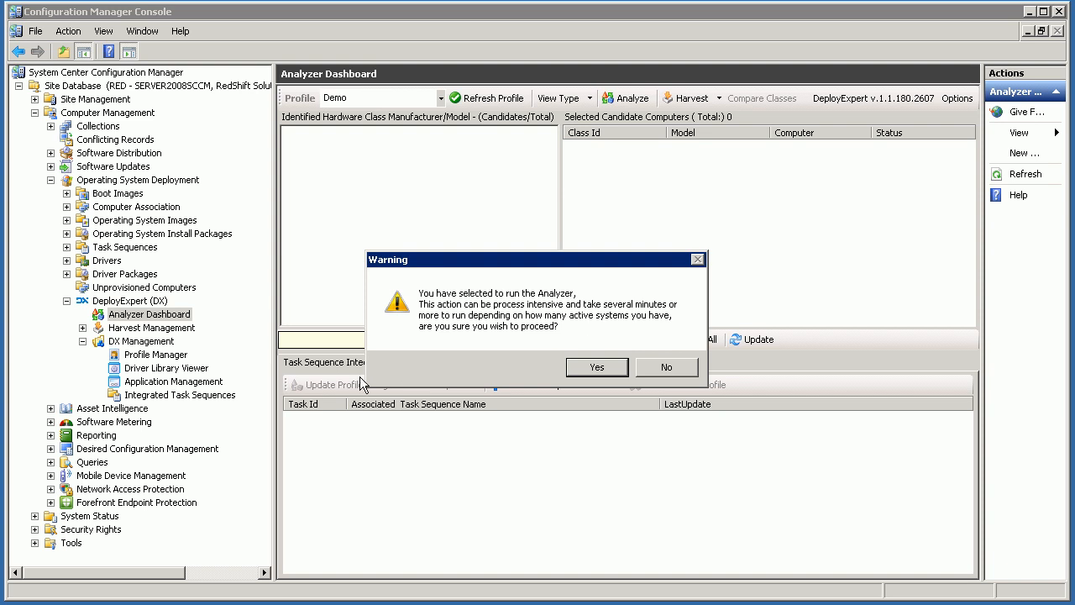
left_click(596, 371)
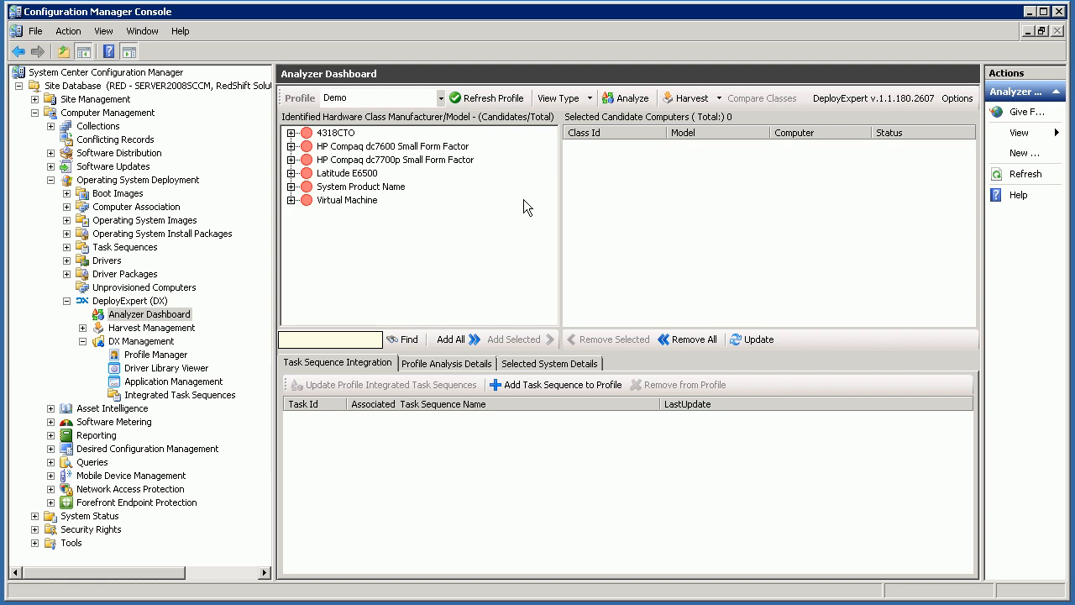
Step: Expand the 4318CTO model and both of its Lenovo hardware classes to examine the computers they contain
left_click(291, 132)
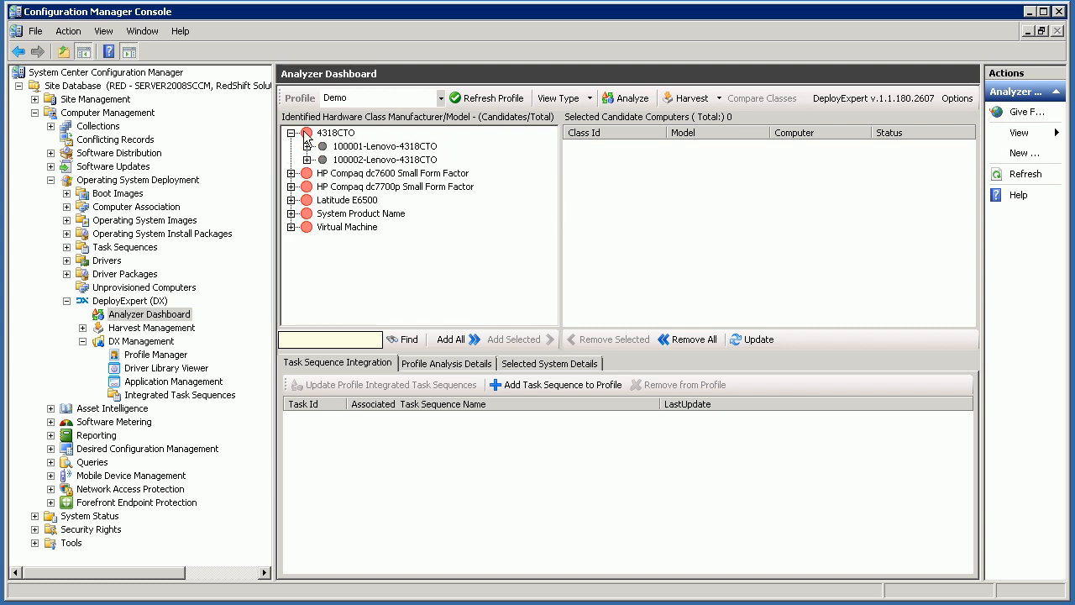
left_click(307, 146)
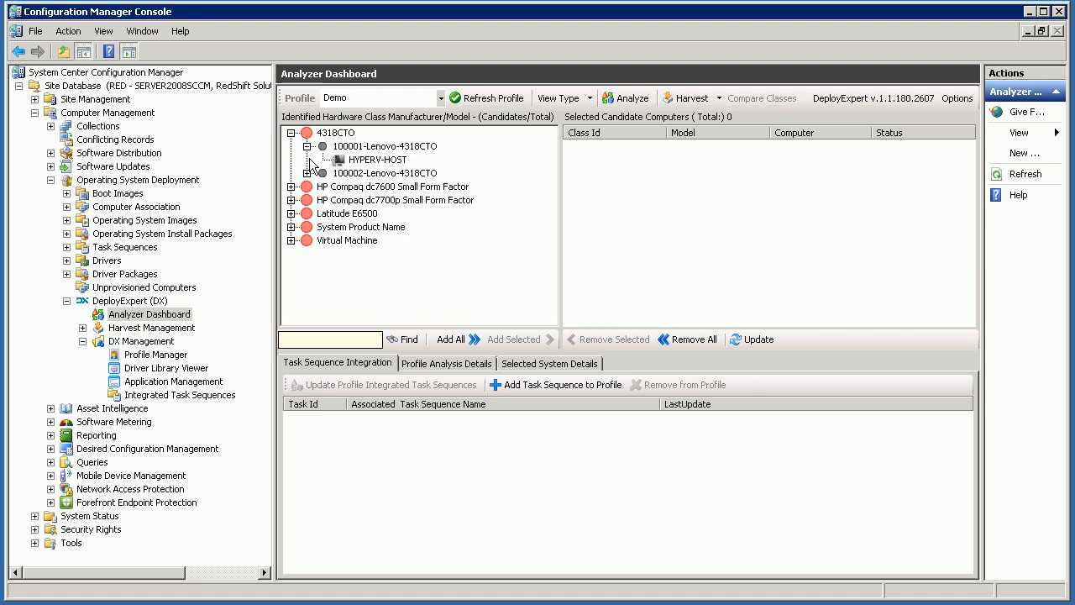
left_click(307, 173)
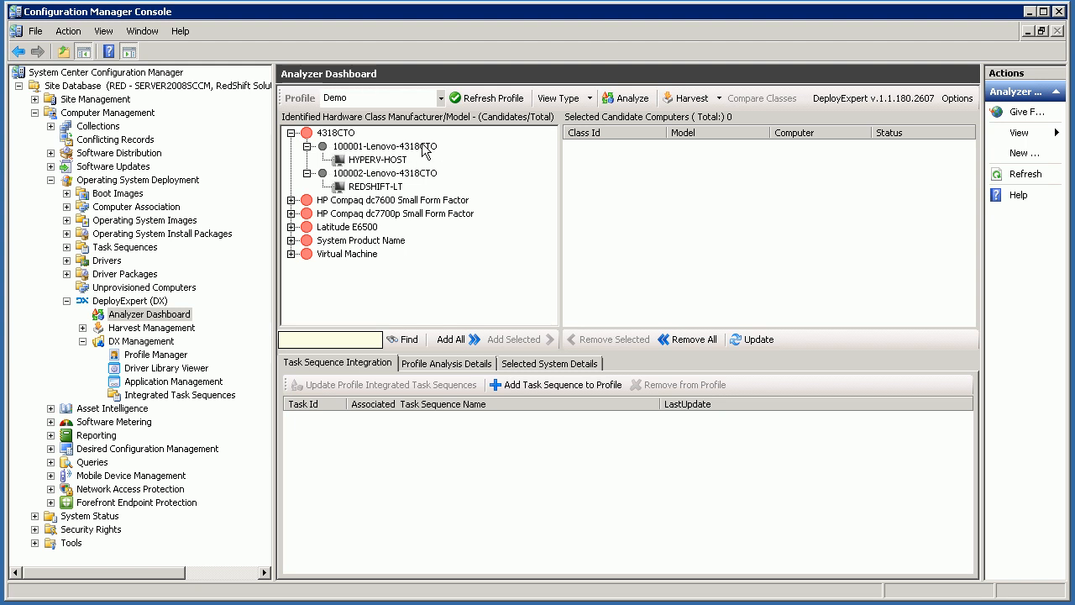
Step: Check the Demo profile's target OS in Profile Manager, and compare HYPERV-HOST and REDSHIFT-LT in the Analyzer Dashboard
left_click(153, 356)
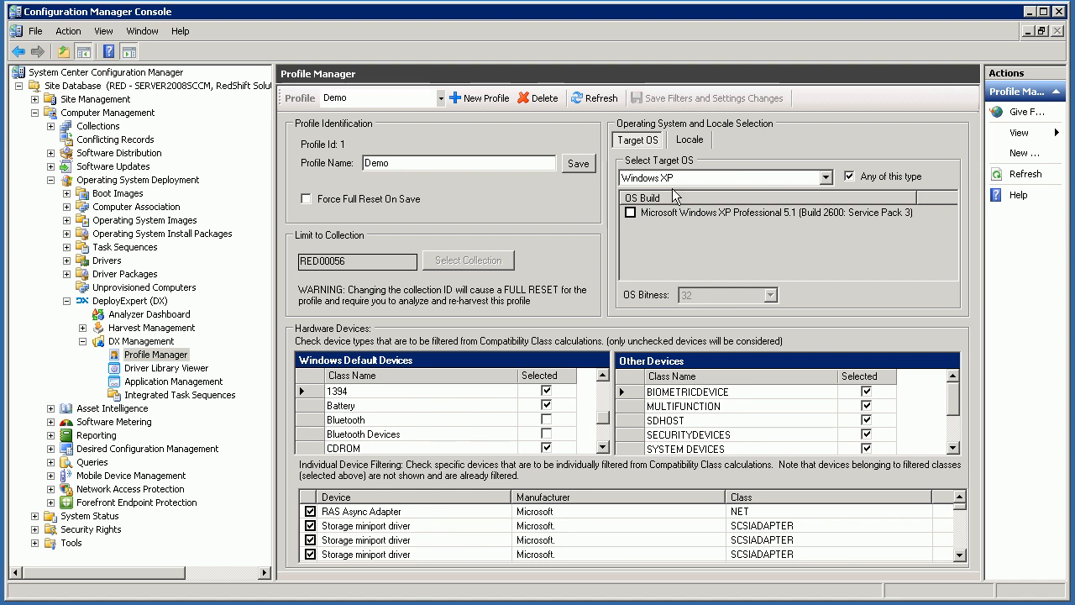
left_click(180, 316)
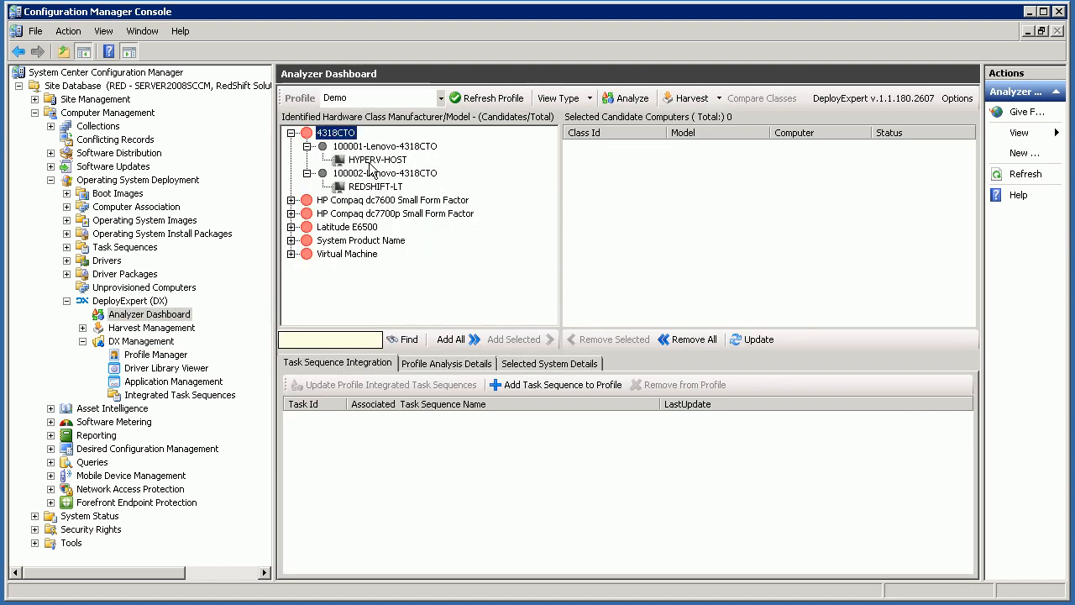
left_click(367, 161)
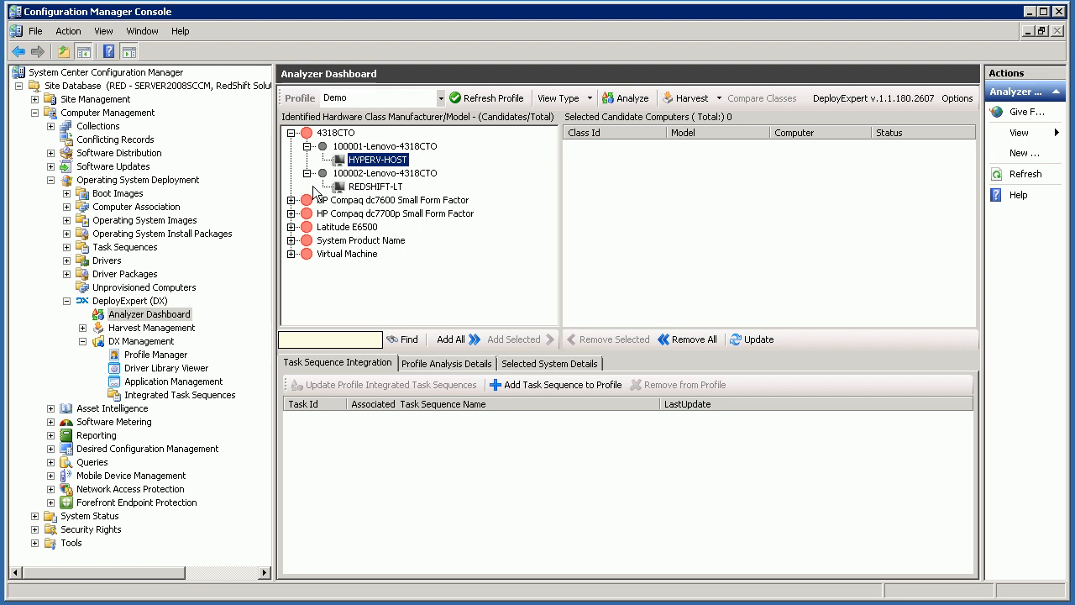
left_click(375, 187)
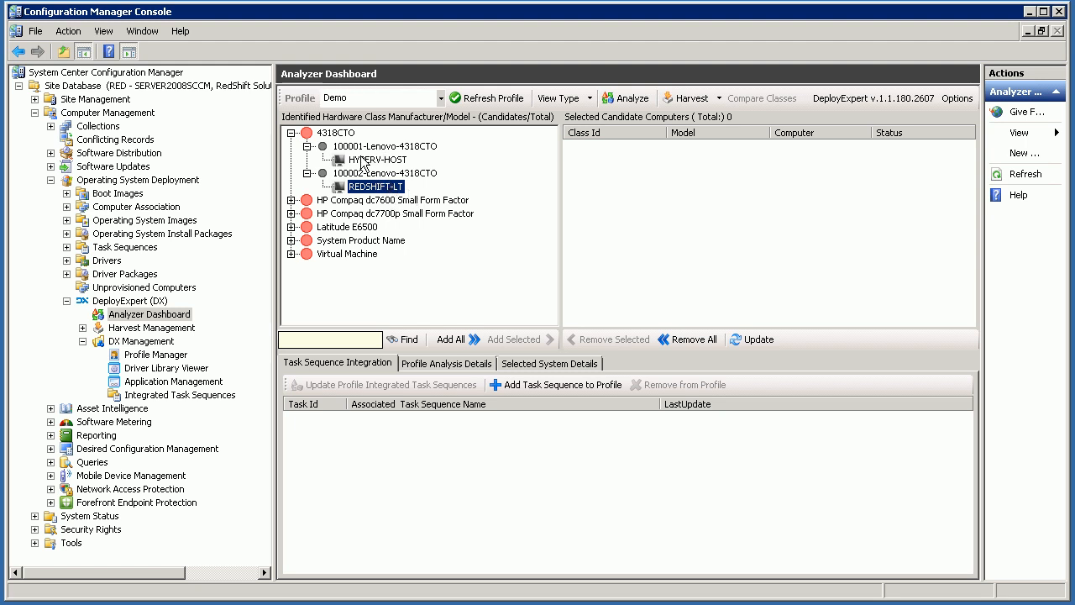
left_click(362, 161)
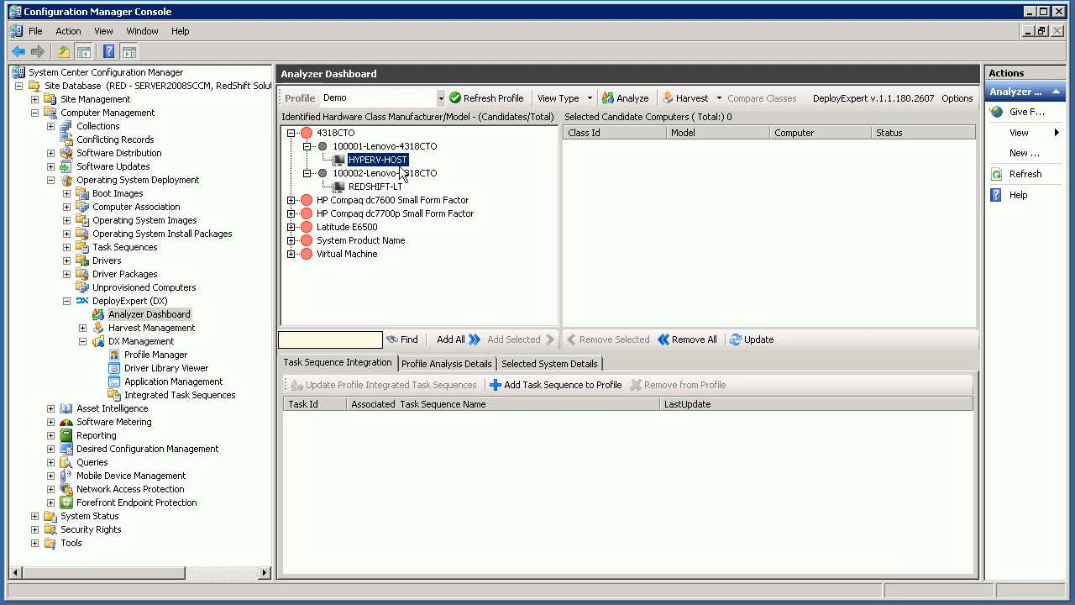
Step: Check the Demo profile's limiting collection and examine the members of the All Windows 7 (x64) Systems collection
left_click(156, 356)
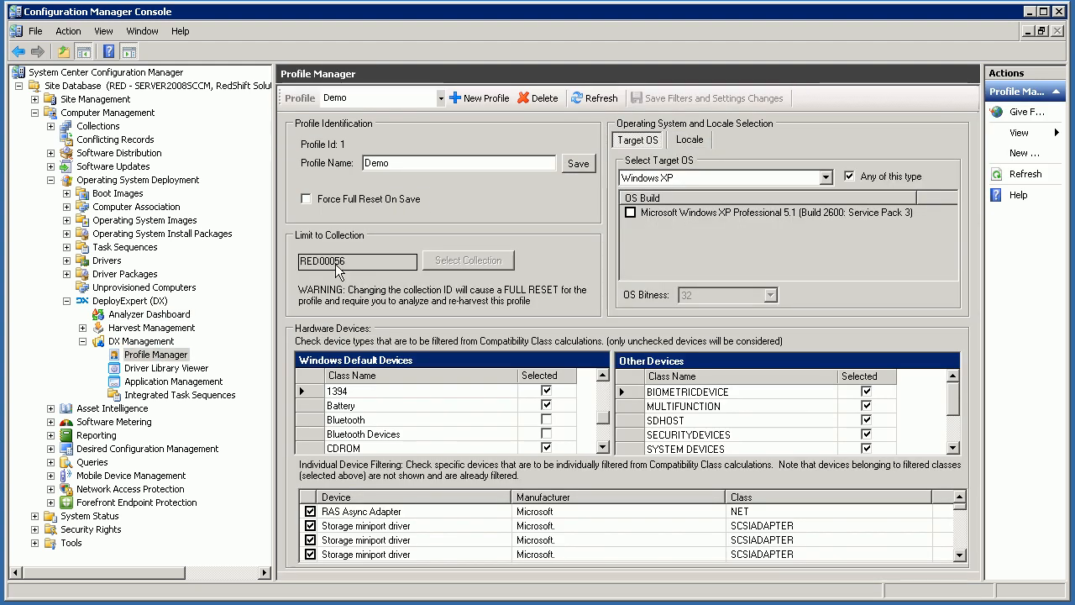
left_click(50, 127)
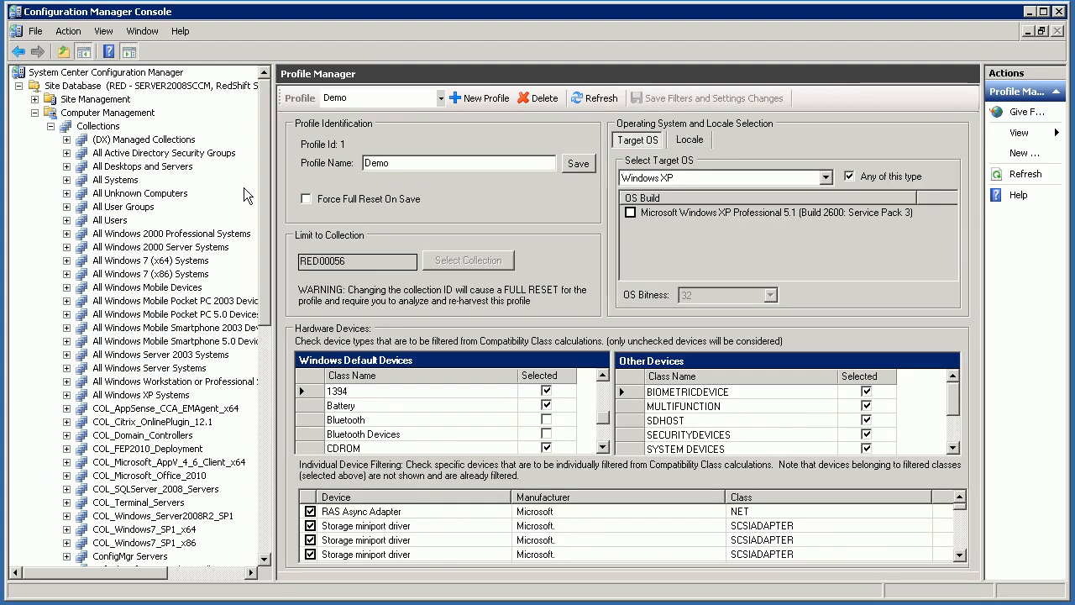
left_click(173, 262)
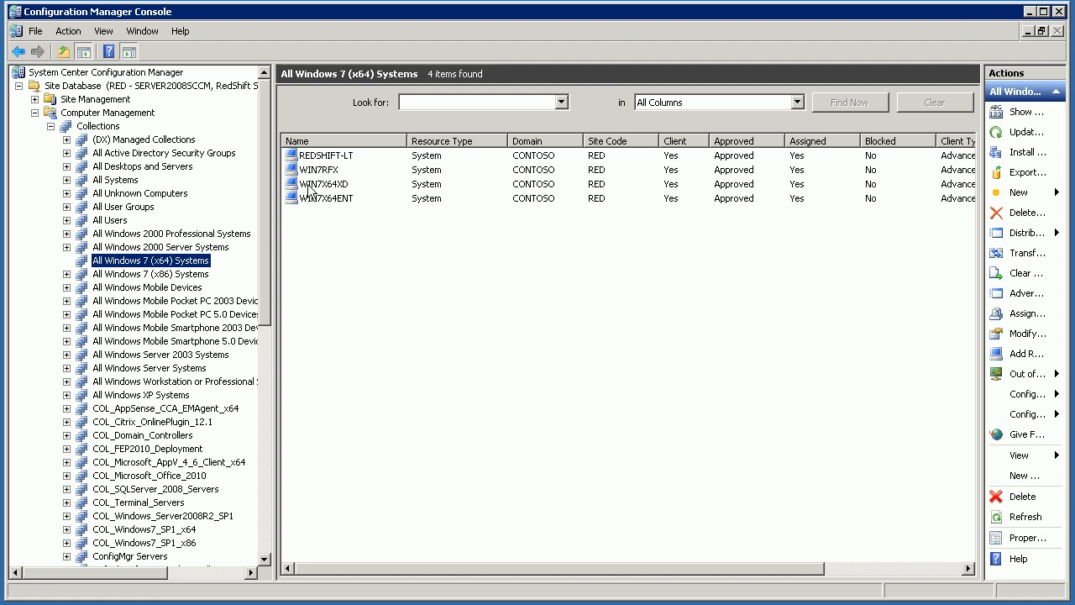
Step: Create a profile named Windows 7 (x64) in Profile Manager, limited to the All Windows 7 (x64) Systems collection, with OS bitness 64
left_click_drag(264, 241, 267, 424)
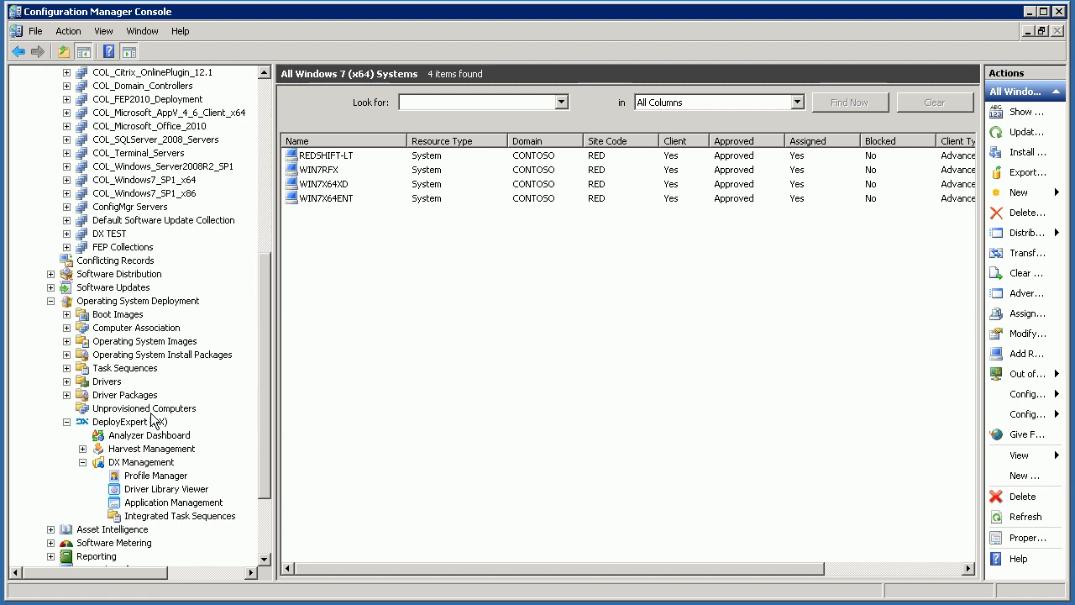
left_click(138, 476)
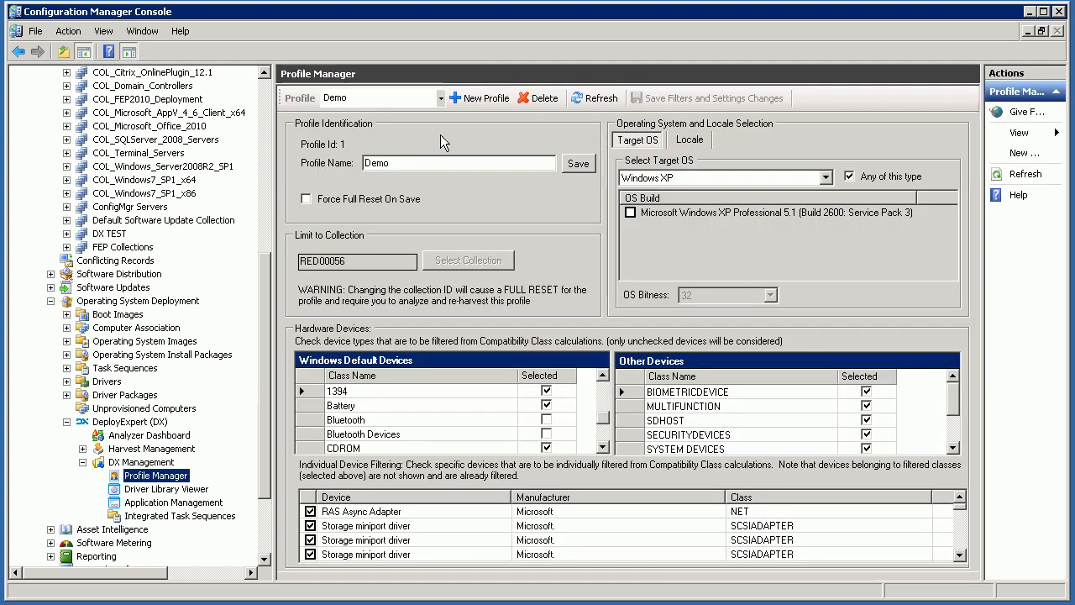
left_click(482, 106)
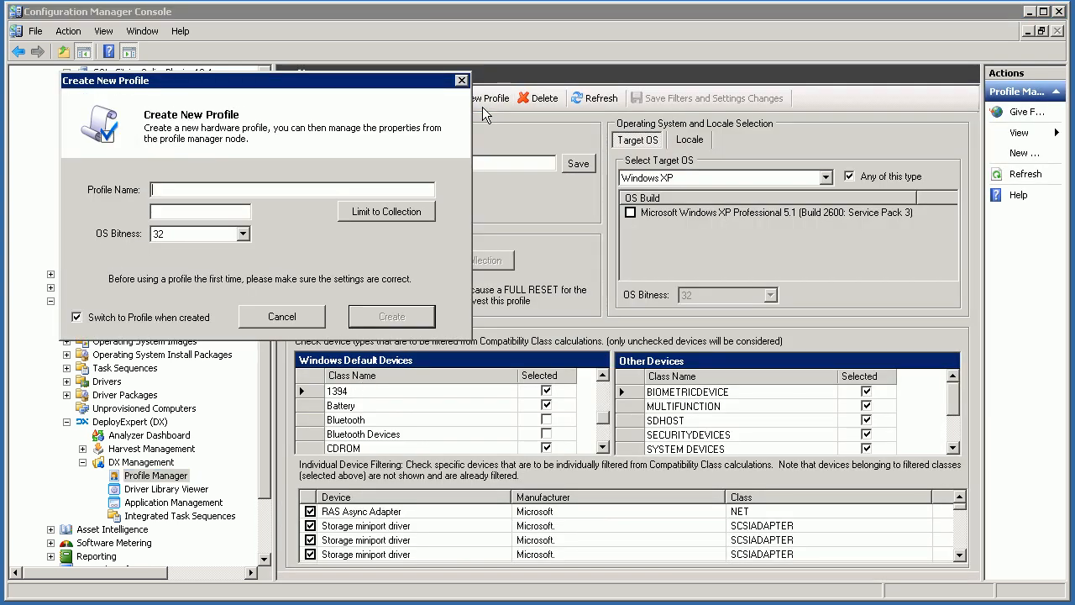
type("Windows 7 (x64)")
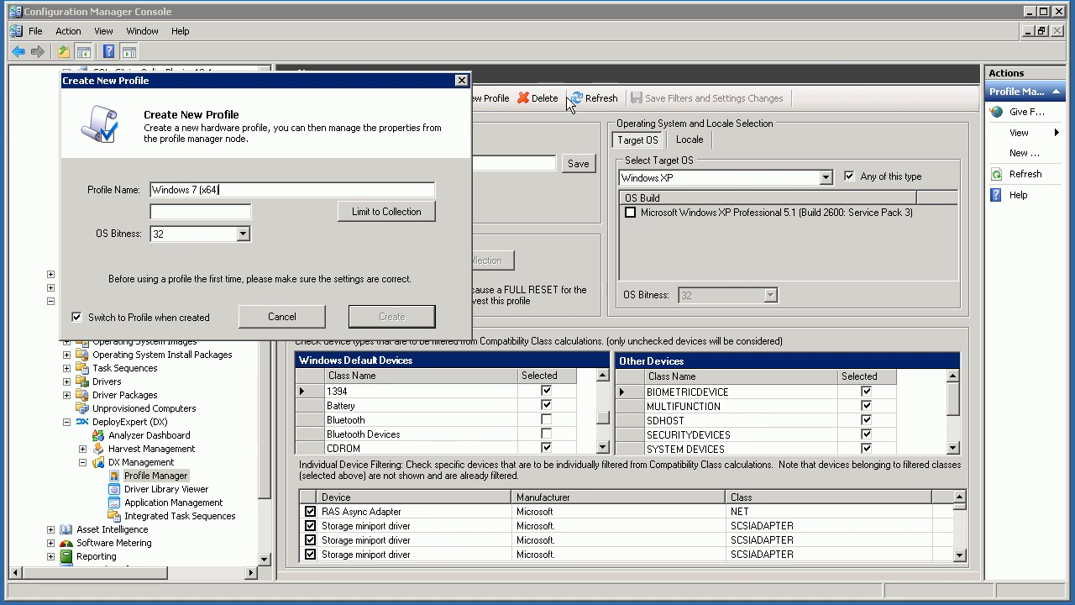
left_click(424, 208)
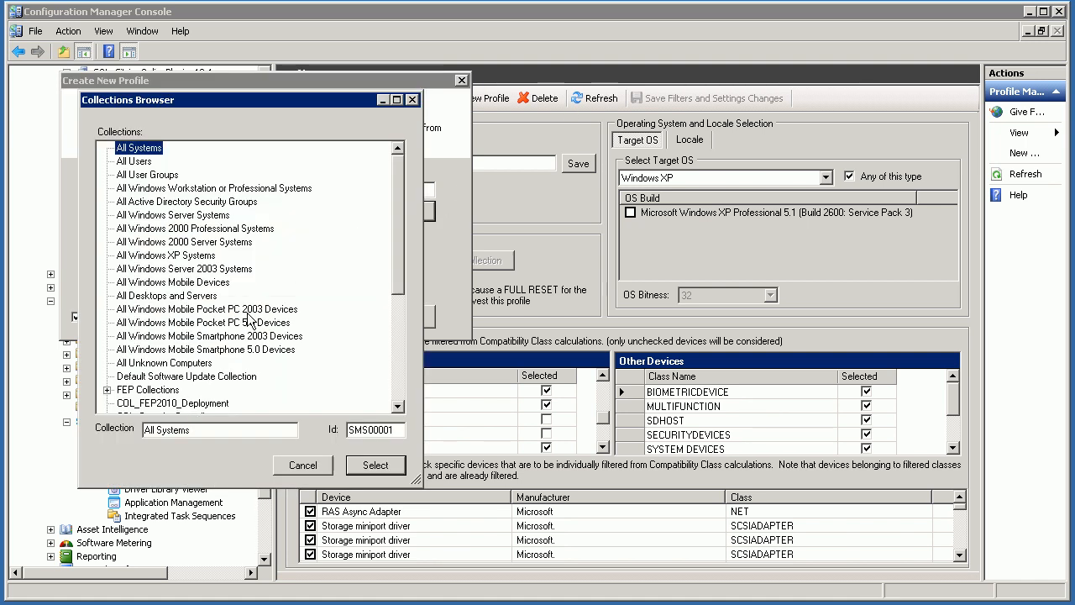
left_click_drag(395, 225, 398, 270)
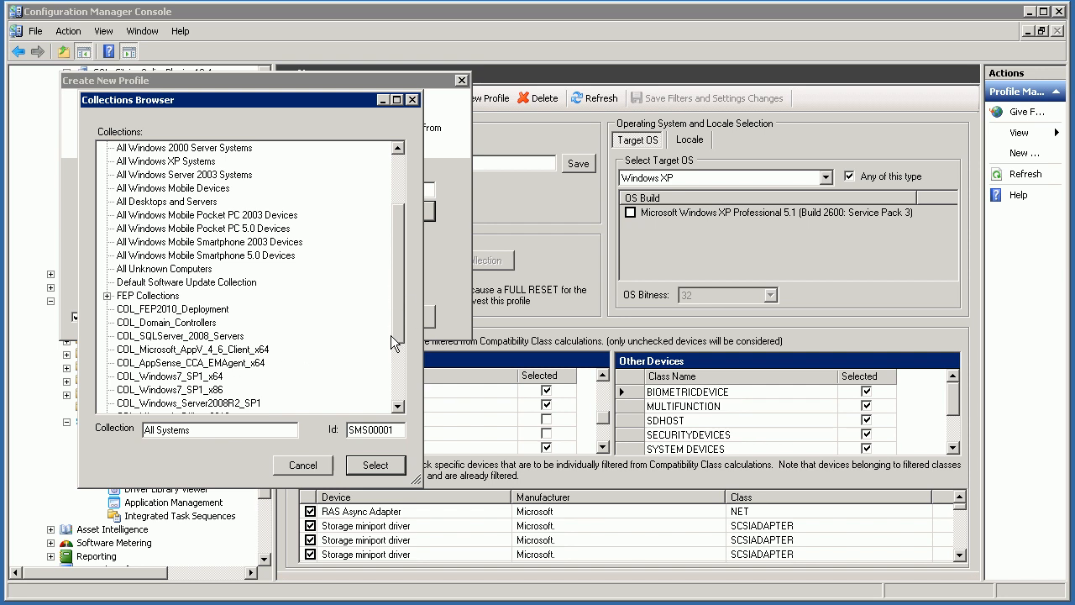
left_click_drag(400, 301, 398, 362)
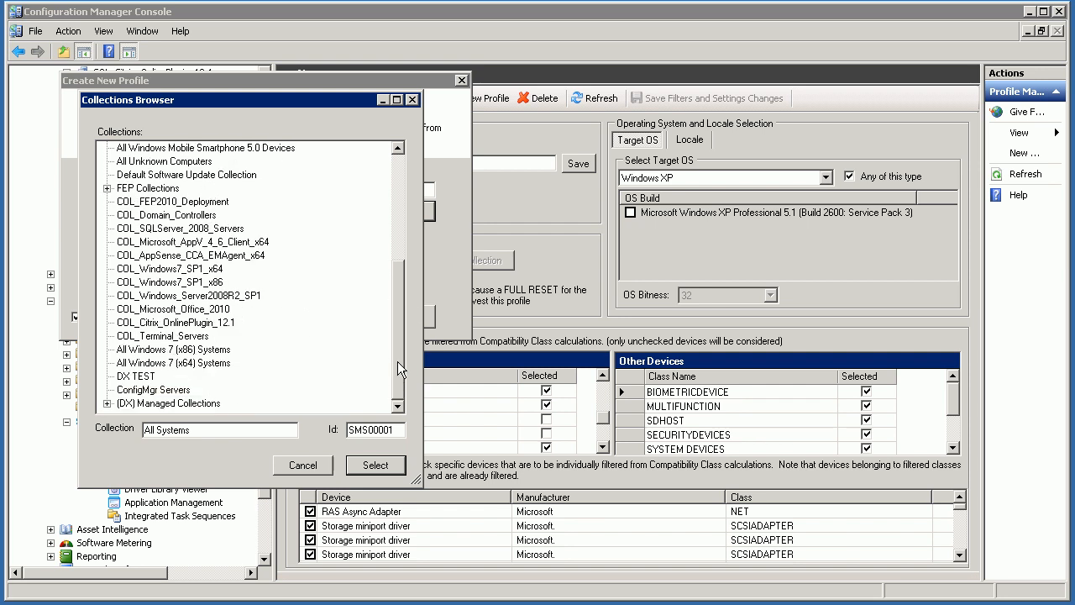
left_click(217, 362)
left_click(378, 472)
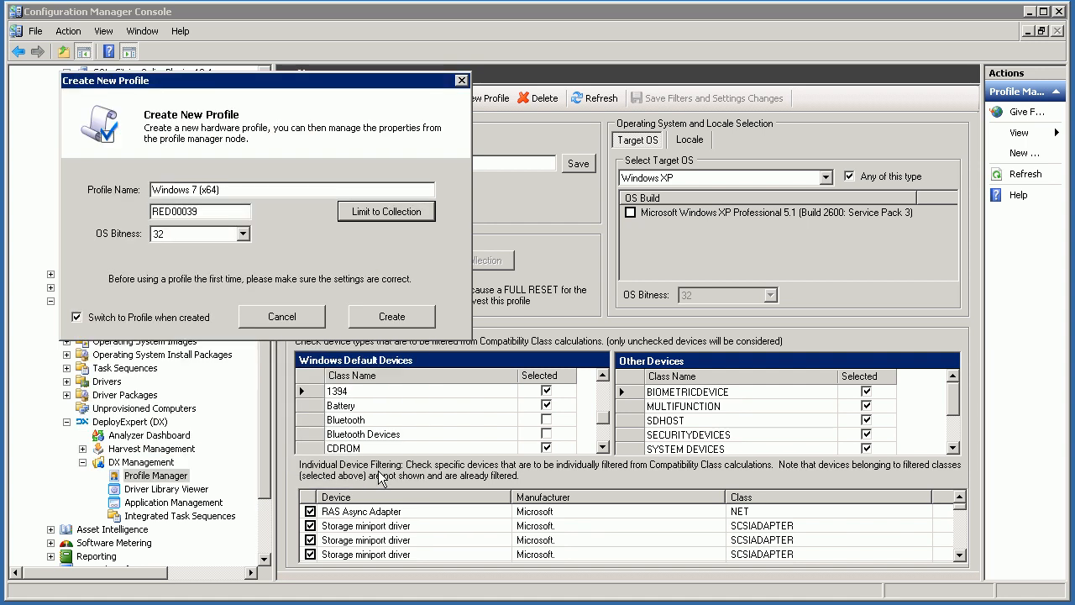
left_click(243, 234)
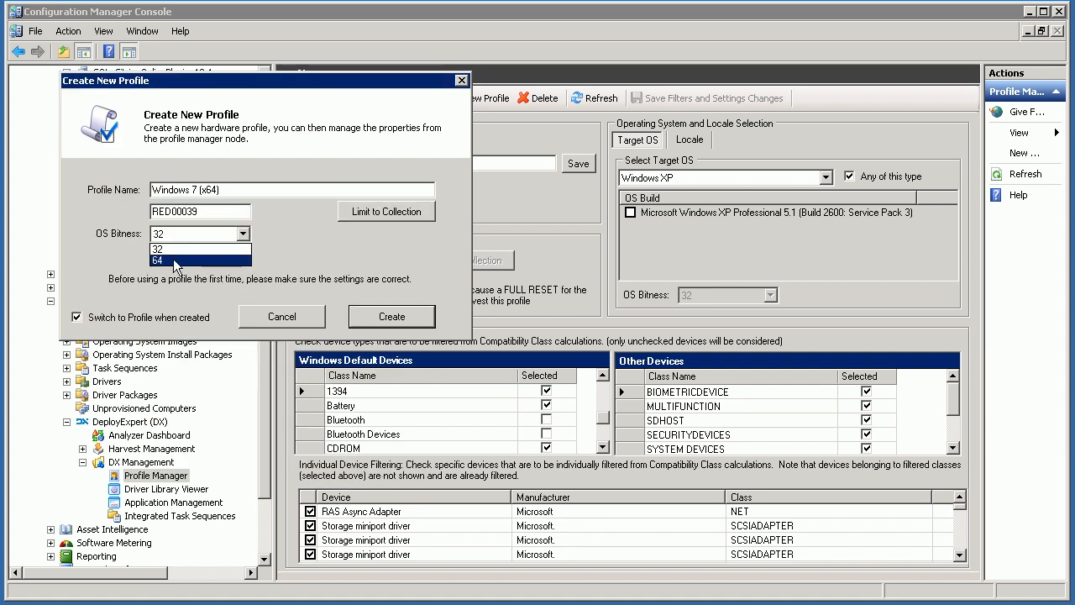
left_click(201, 261)
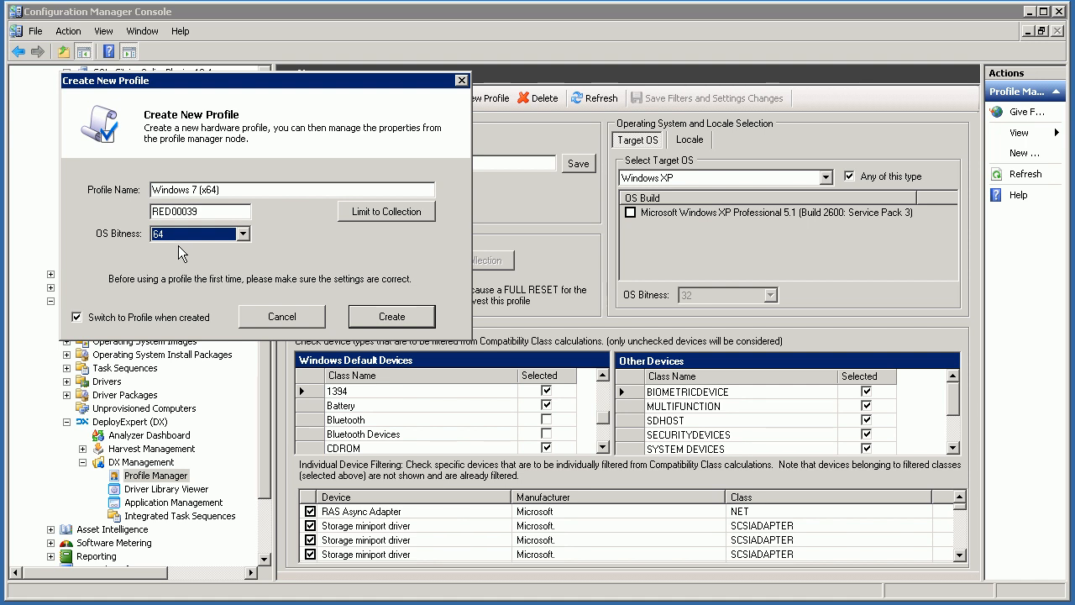
left_click(375, 317)
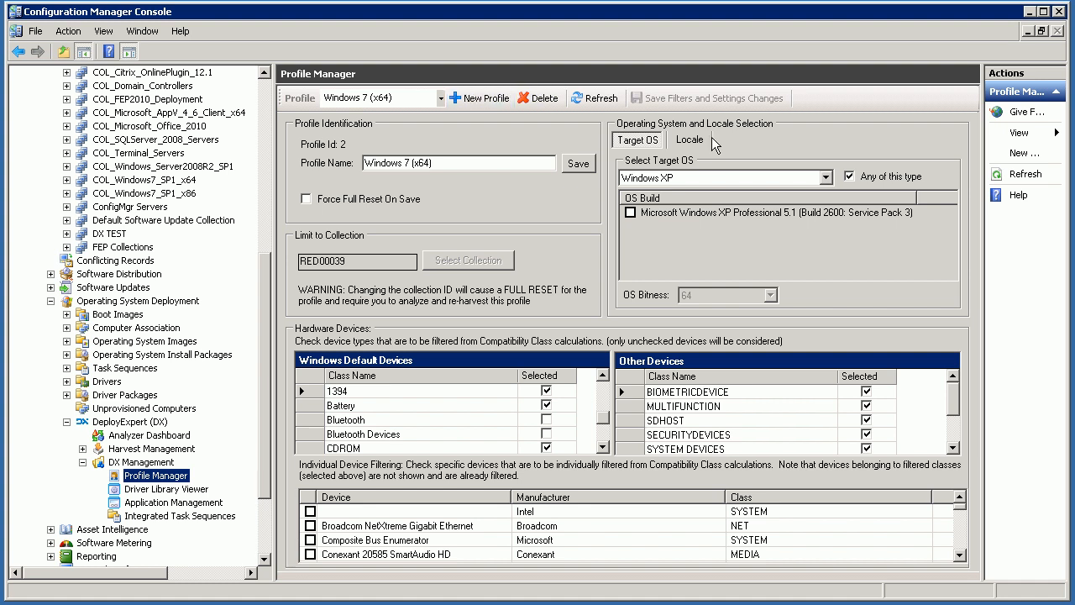
Step: Set the Windows 7 (x64) profile's target OS to Windows 7 and review its Windows Default Devices classes
left_click(827, 179)
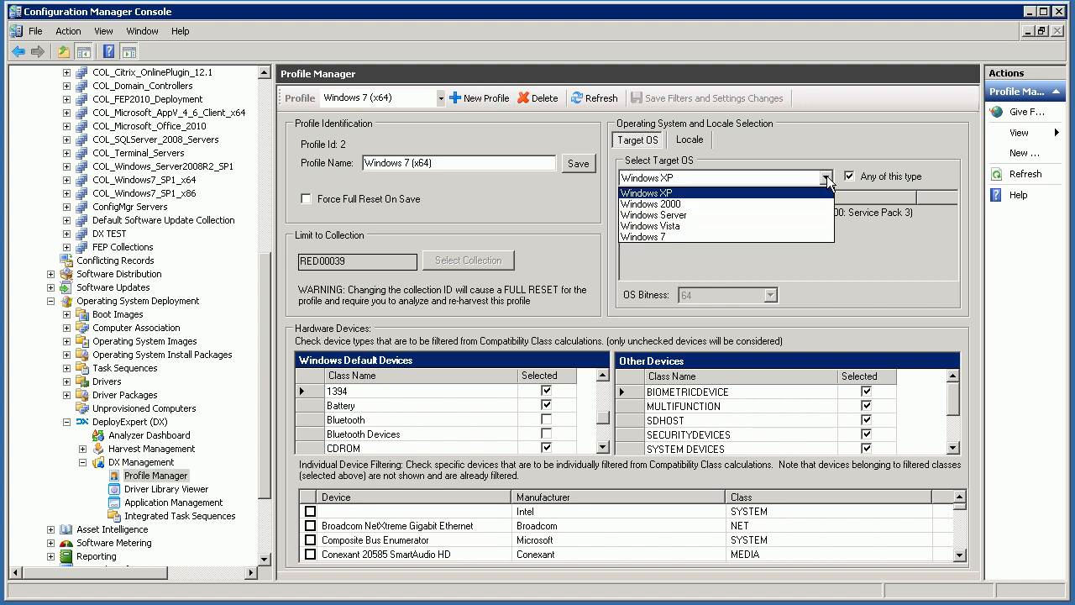
left_click(659, 241)
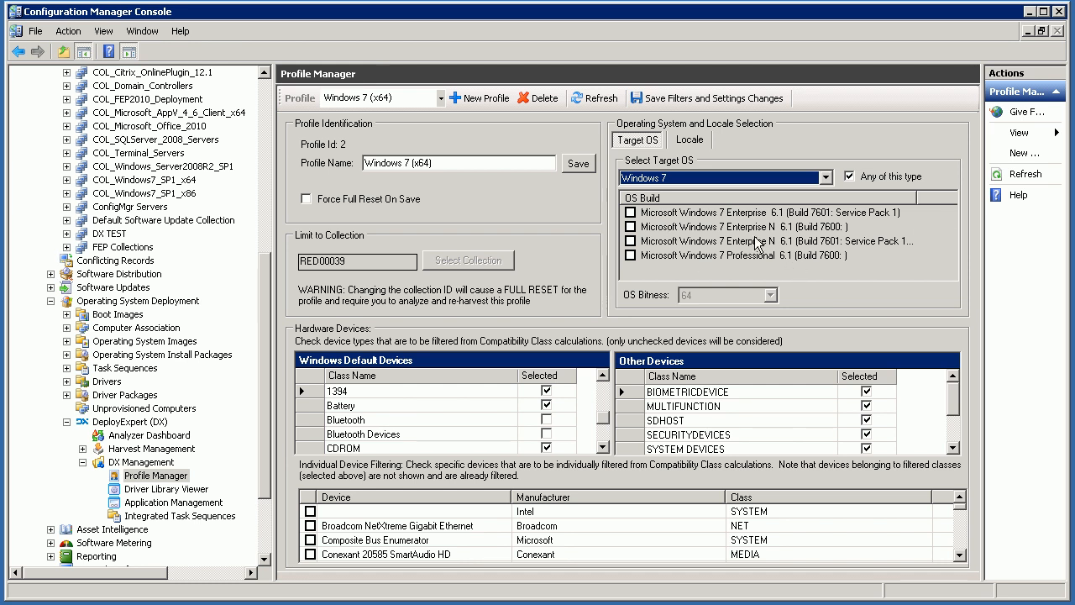
left_click(603, 448)
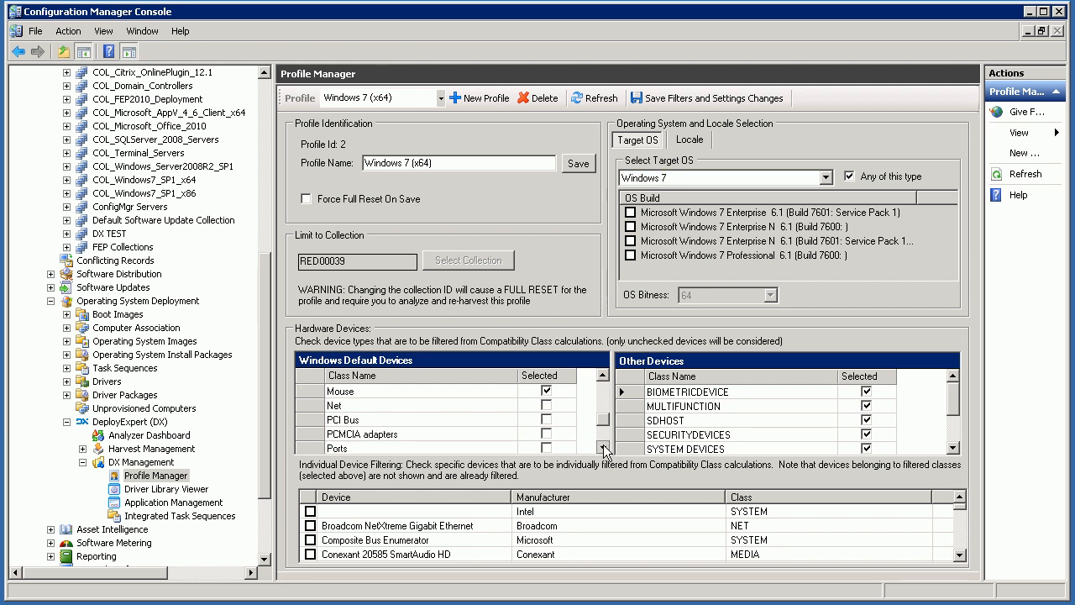
Step: Stop filtering the Mouse, Printer and USB classes in the profile's Windows Default Devices
left_click(548, 393)
left_click(546, 390)
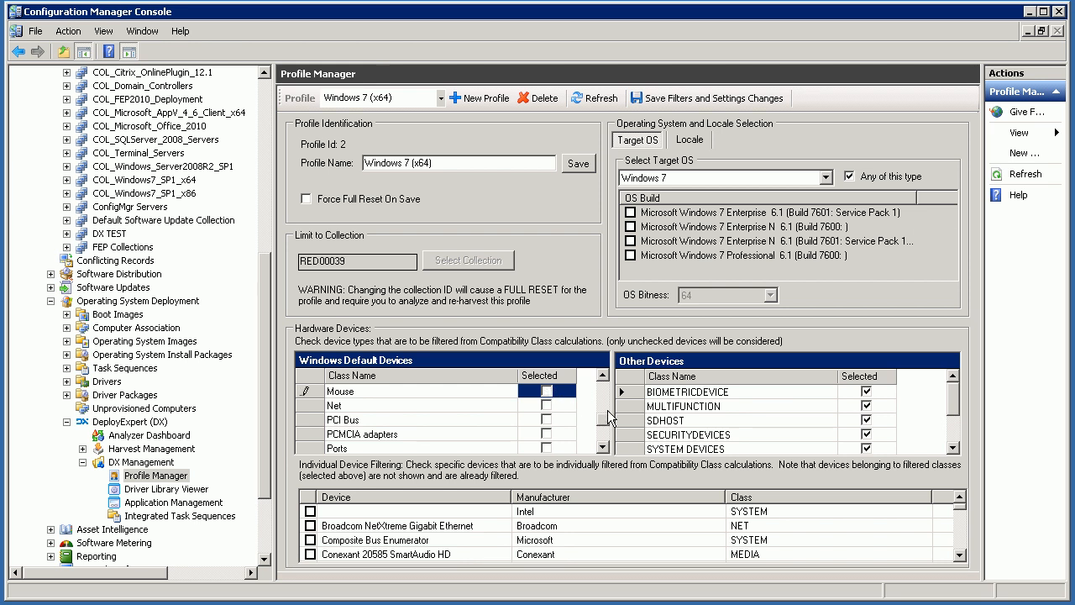
scroll(602, 444, "down", 2)
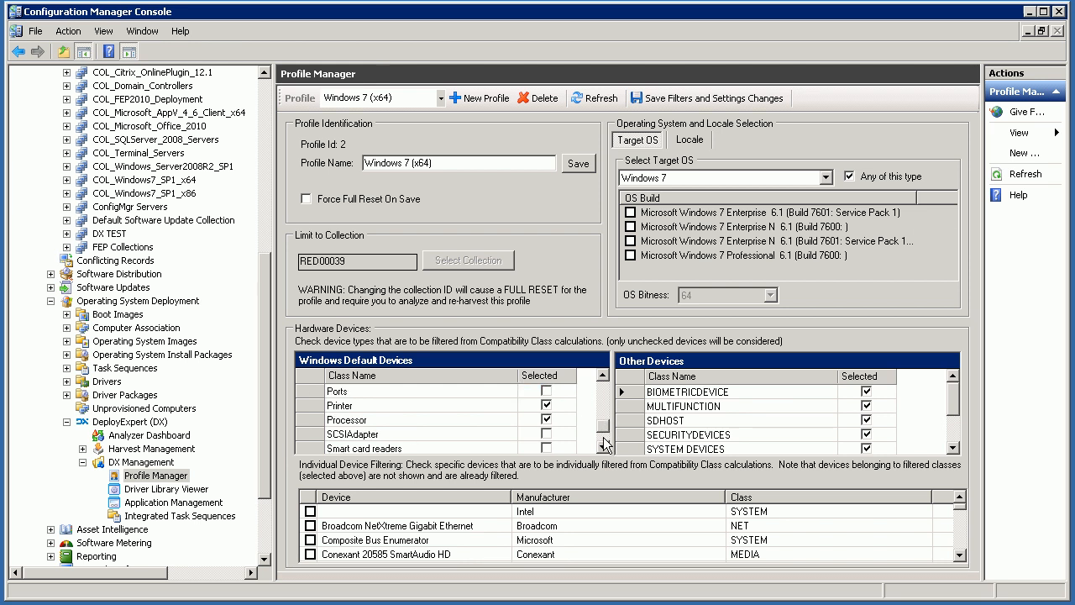
left_click(546, 406)
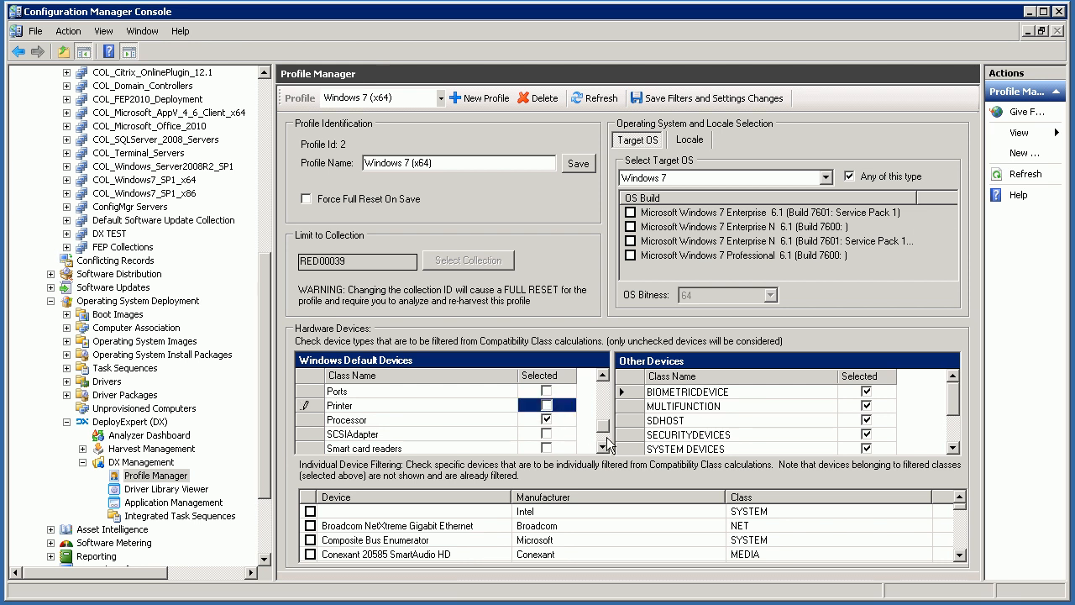
scroll(605, 445, "down", 2)
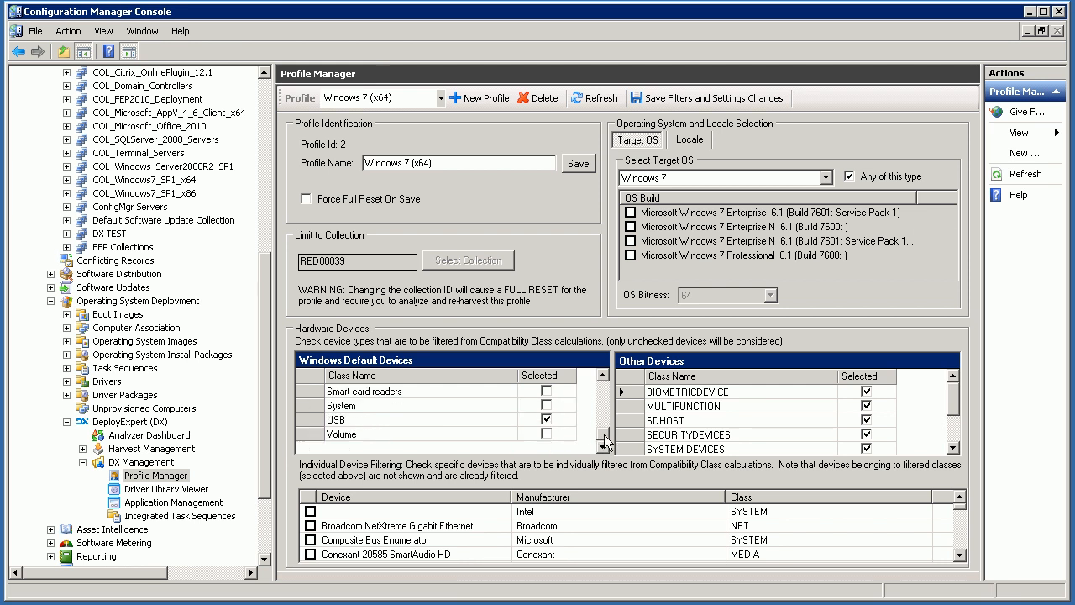
left_click(546, 420)
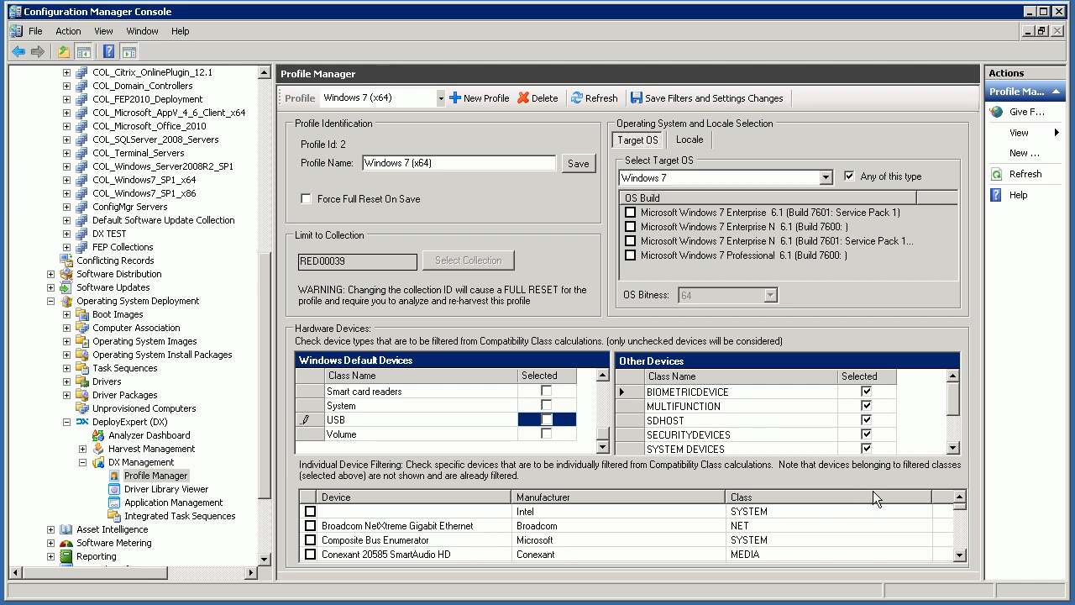
Step: Filter the Microsoft RAS Async Adapter individually from the profile's compatibility class calculations
scroll(965, 537, "down", 6)
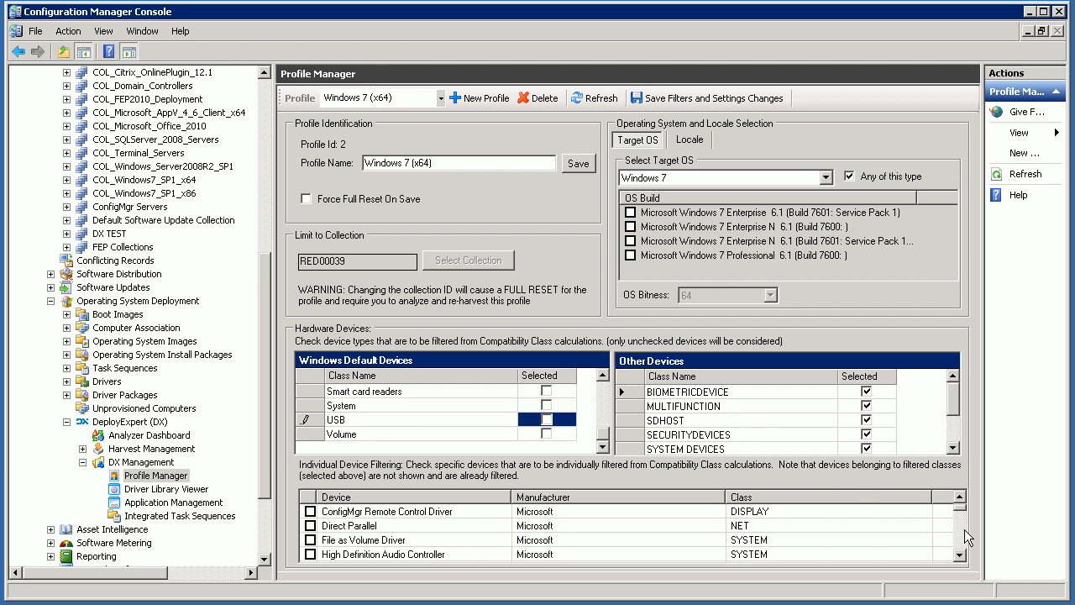
left_click(964, 532)
left_click(960, 533)
left_click(959, 533)
left_click(959, 533)
left_click(959, 537)
left_click(960, 538)
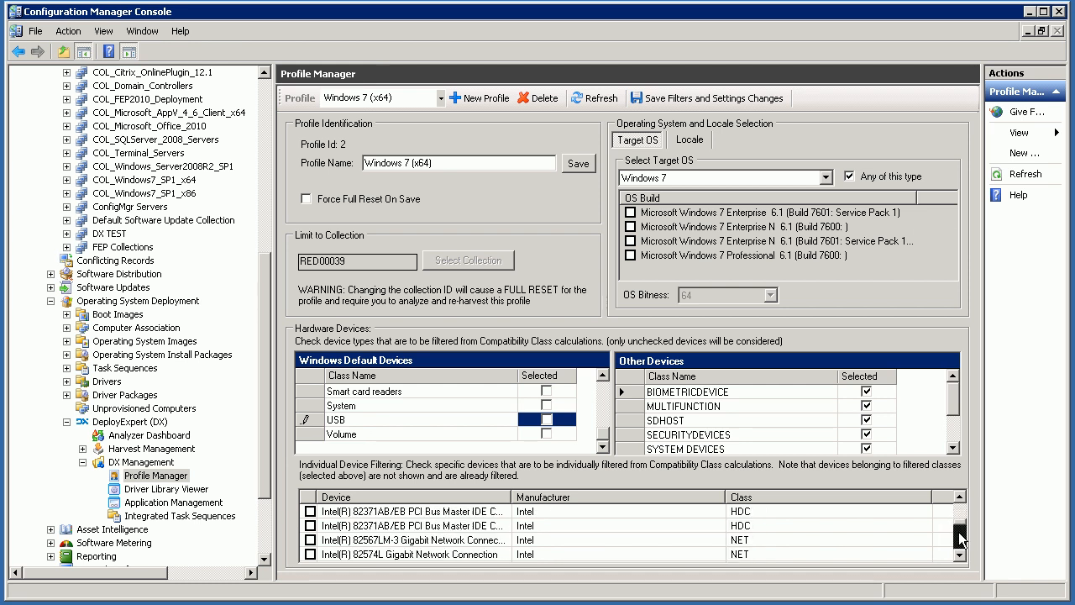
left_click(960, 554)
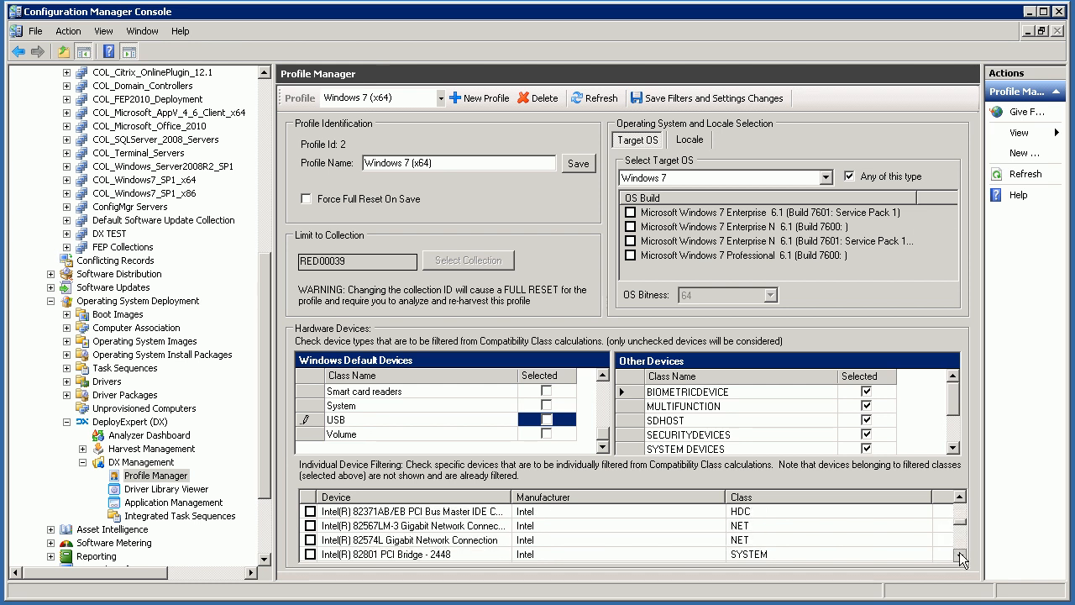
left_click(960, 554)
left_click(959, 554)
left_click(960, 555)
left_click(960, 554)
left_click(959, 554)
left_click(960, 555)
left_click(960, 554)
left_click(960, 555)
left_click(959, 554)
left_click(960, 554)
left_click(959, 554)
left_click(960, 554)
left_click(959, 554)
left_click(960, 554)
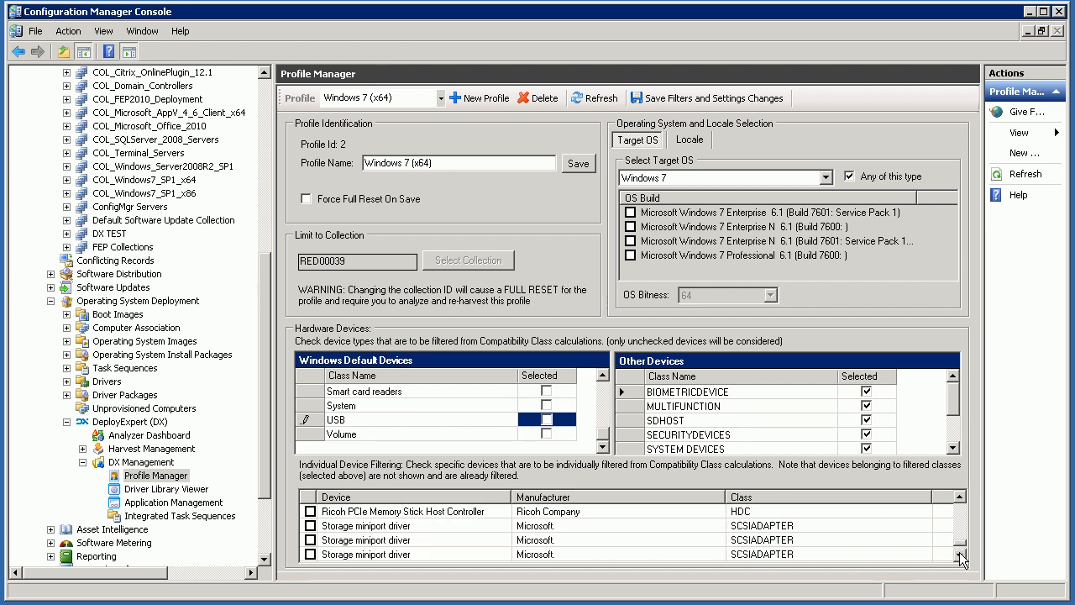
left_click(960, 497)
left_click(959, 496)
left_click(960, 496)
left_click(310, 525)
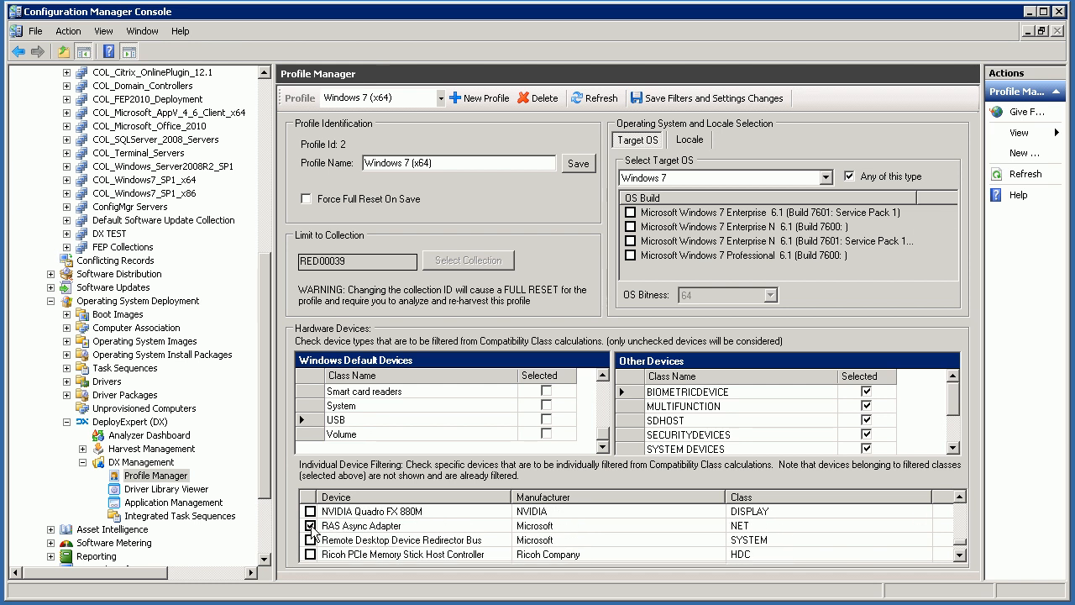
Step: Filter all Storage miniport driver devices individually, including the not supported one, and save the profile's filters and settings without a full reset
left_click(960, 555)
left_click(960, 555)
left_click(960, 555)
left_click(960, 555)
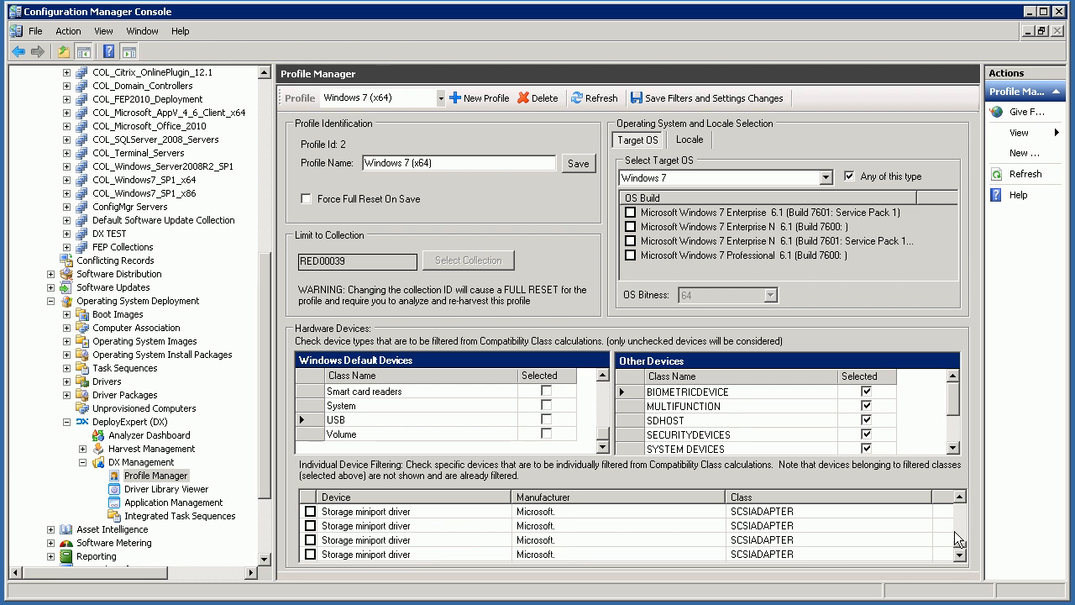
left_click(960, 497)
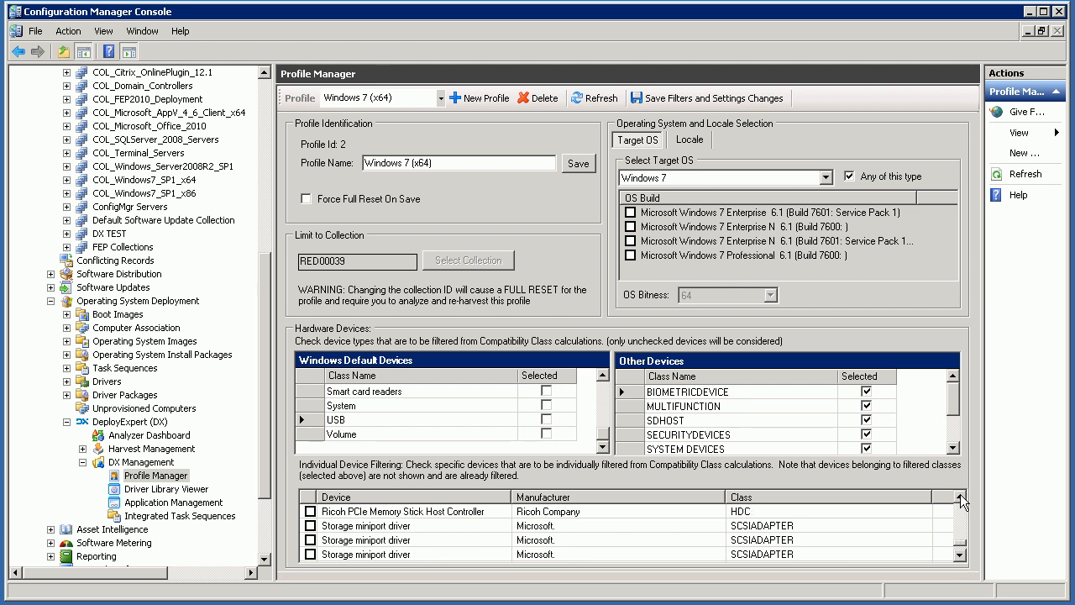
left_click(313, 526)
left_click(307, 541)
scroll(308, 543, "down", 1)
left_click(309, 514)
left_click(311, 526)
left_click(310, 539)
left_click(310, 553)
scroll(307, 554, "down", 1)
left_click(311, 526)
left_click(310, 540)
left_click(311, 554)
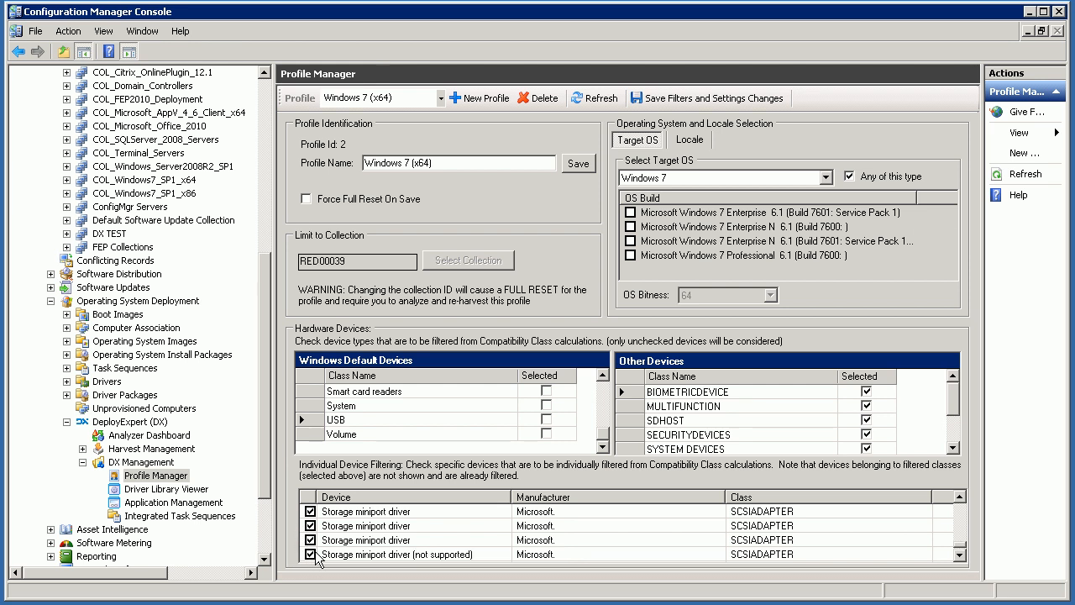
scroll(313, 554, "down", 1)
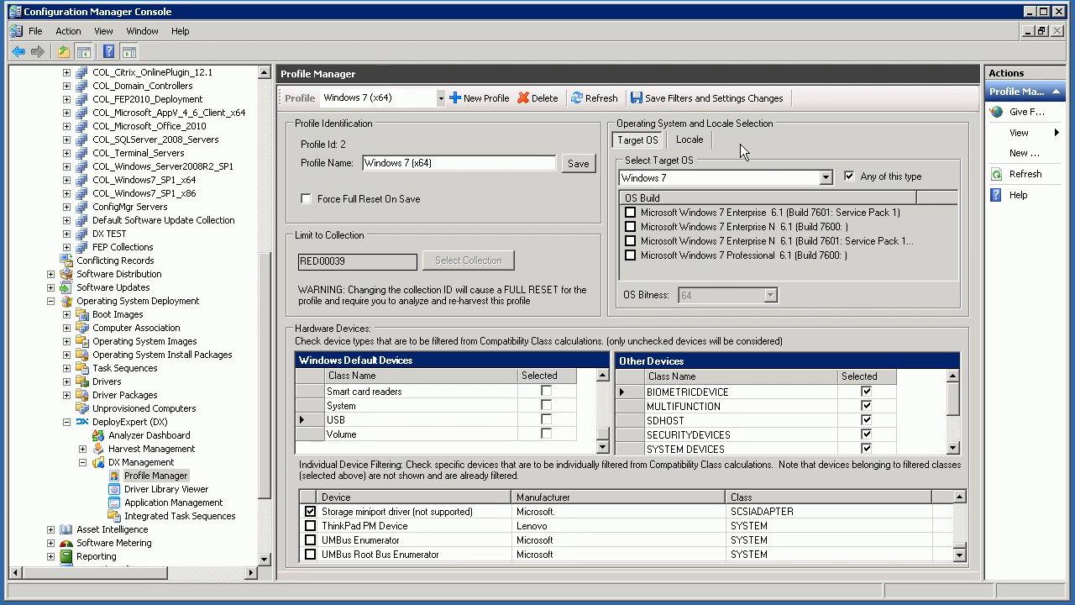
left_click(702, 99)
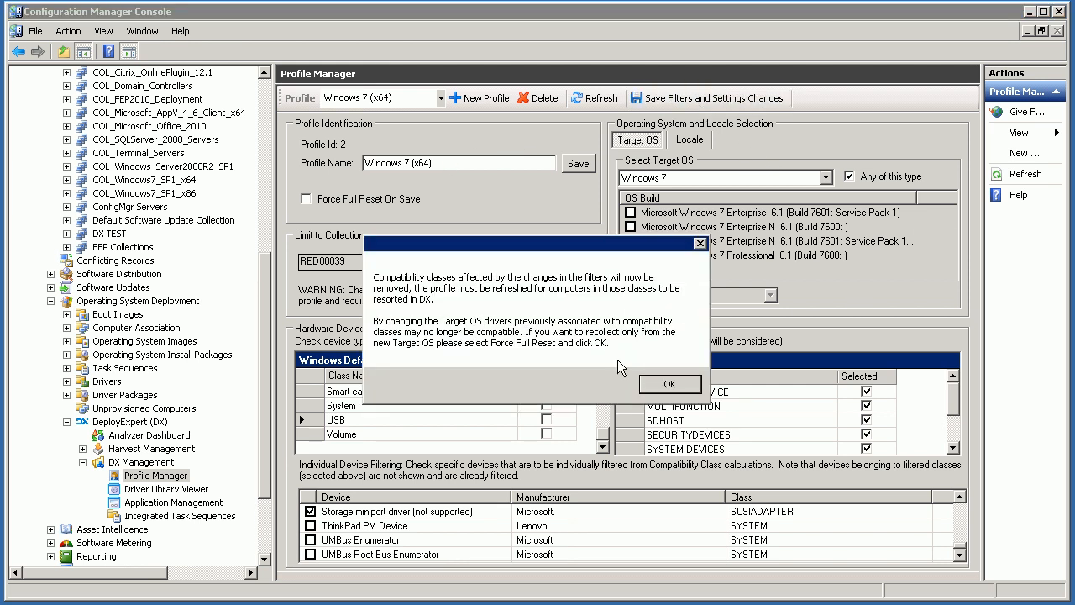
left_click(664, 385)
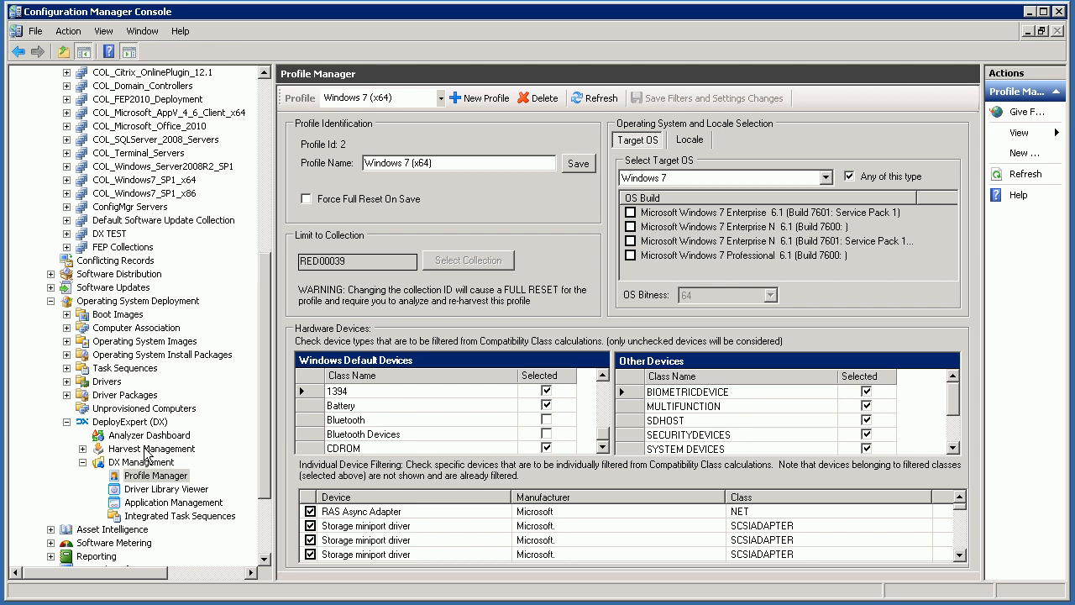
Step: Analyze the Windows 7 (x64) profile in the Analyzer Dashboard
left_click(149, 435)
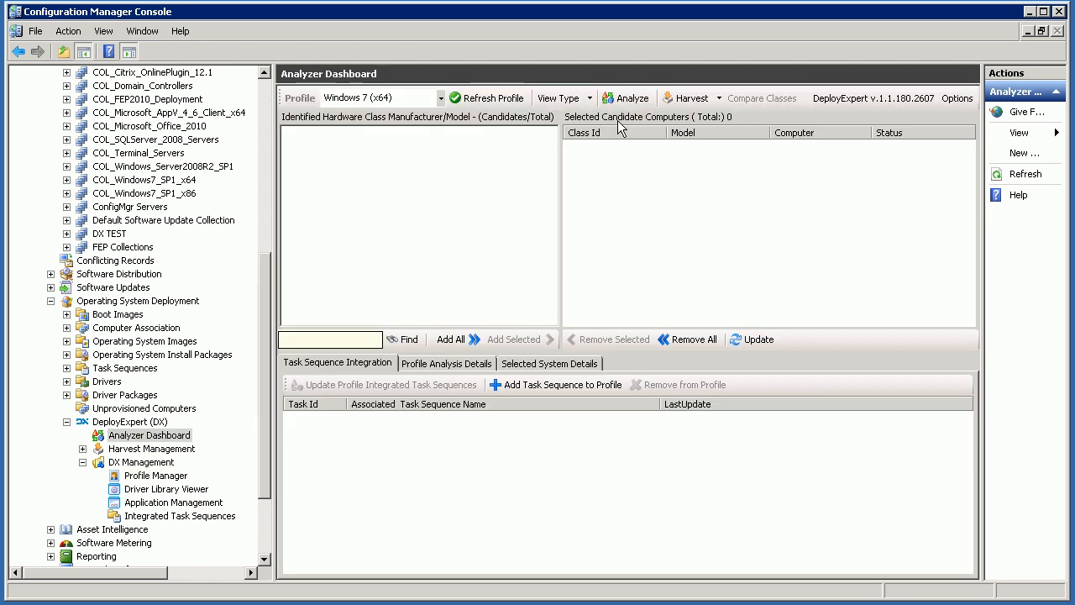
left_click(636, 99)
left_click(596, 369)
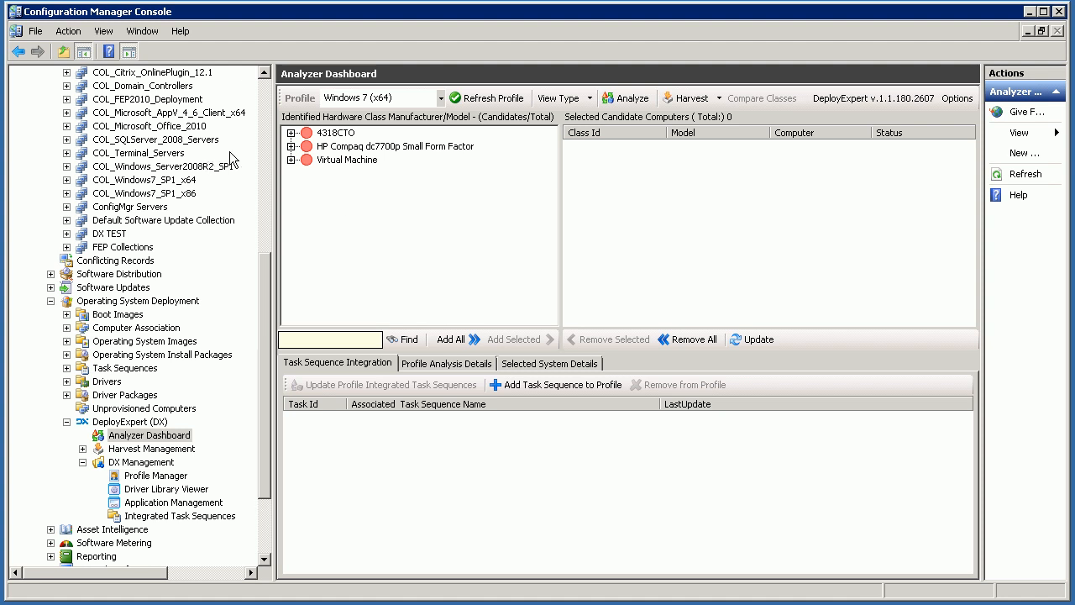
Step: Examine the computers in the 4318CTO, HP Compaq dc7700p Small Form Factor and Virtual Machine hardware classes
left_click(290, 132)
left_click(307, 146)
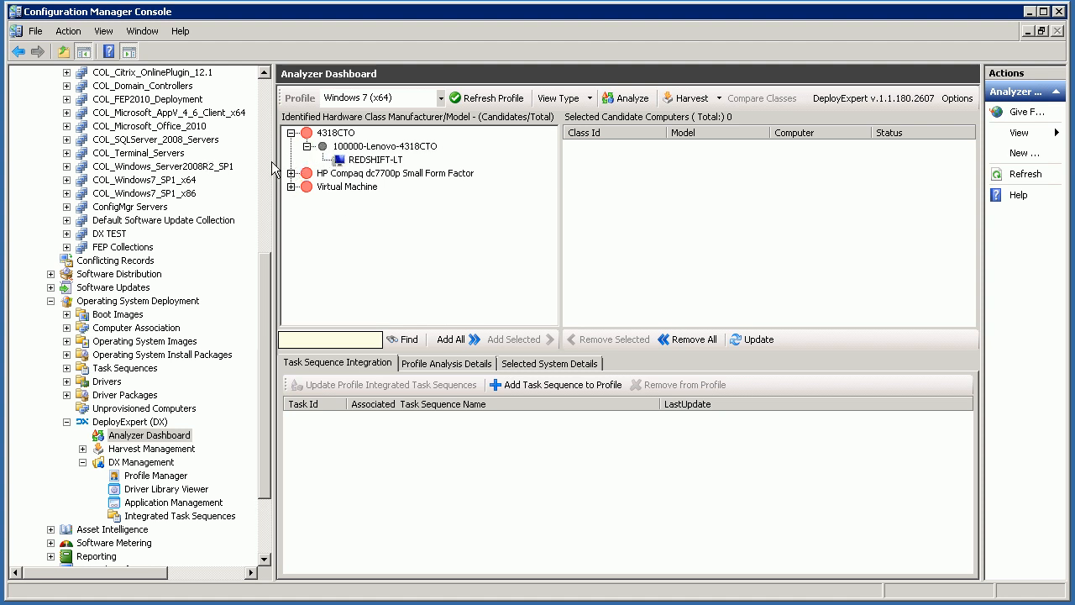
left_click(290, 173)
left_click(291, 200)
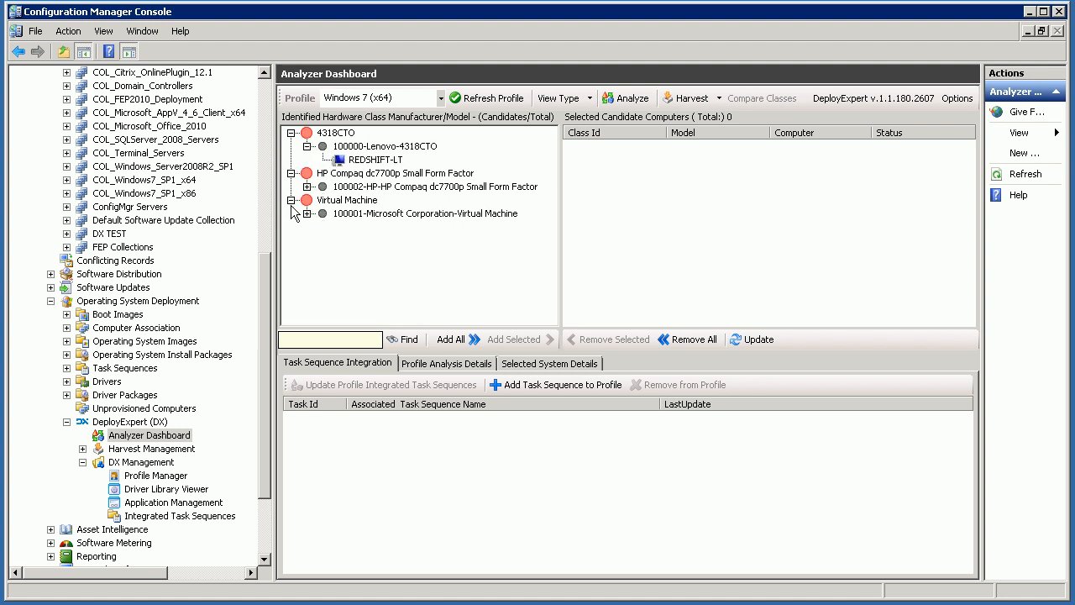
left_click(307, 213)
left_click(307, 186)
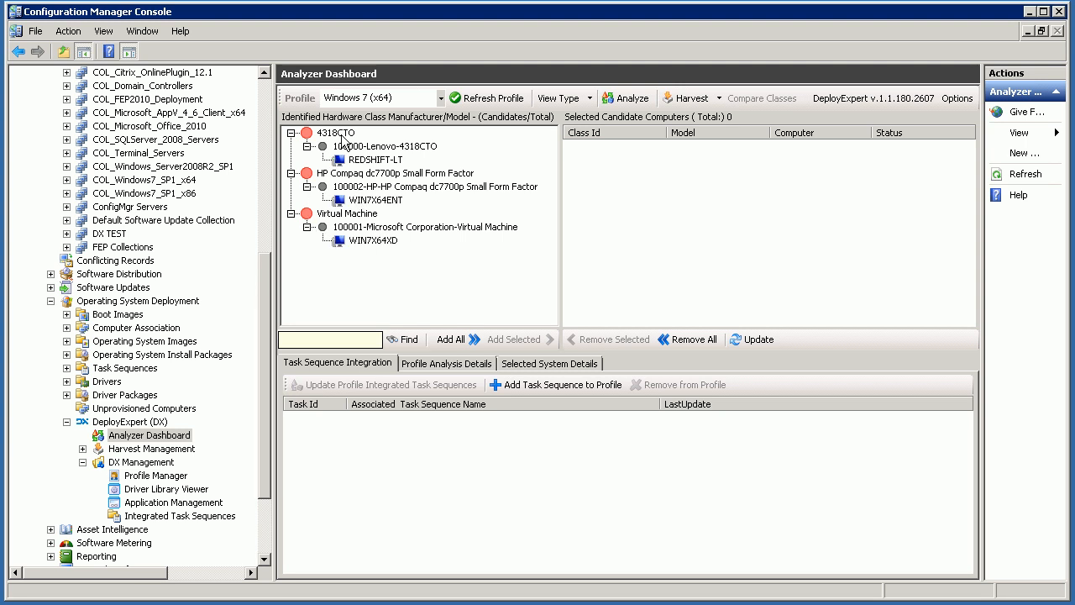